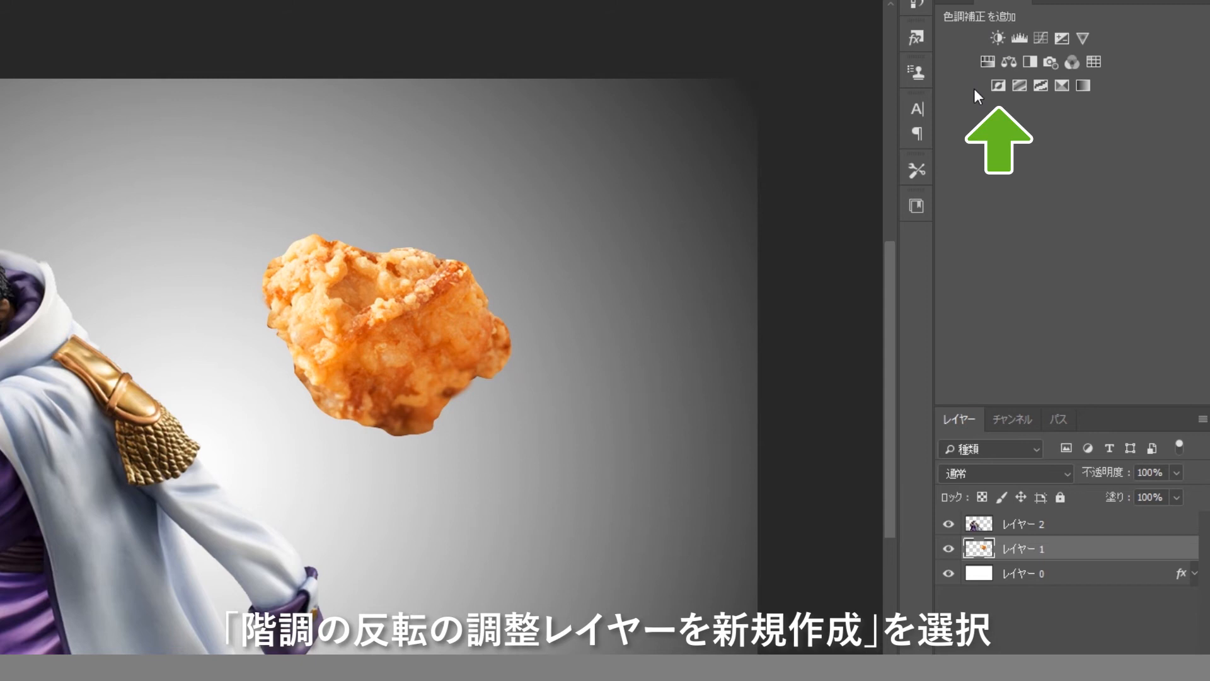
- Add Invert and Gradient Map adjustment layers above the fried chicken layer and clip both so they affect only it
{"action": "left_click", "coordinate": [998, 85]}
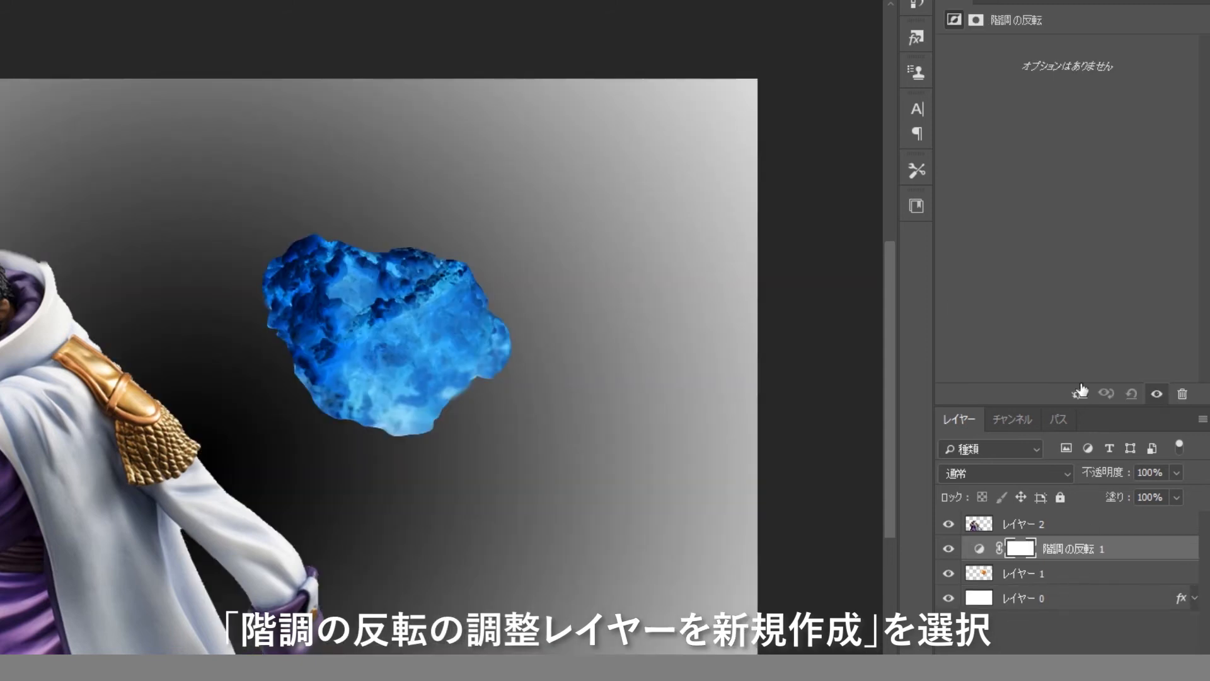
{"action": "left_click", "coordinate": [1080, 396]}
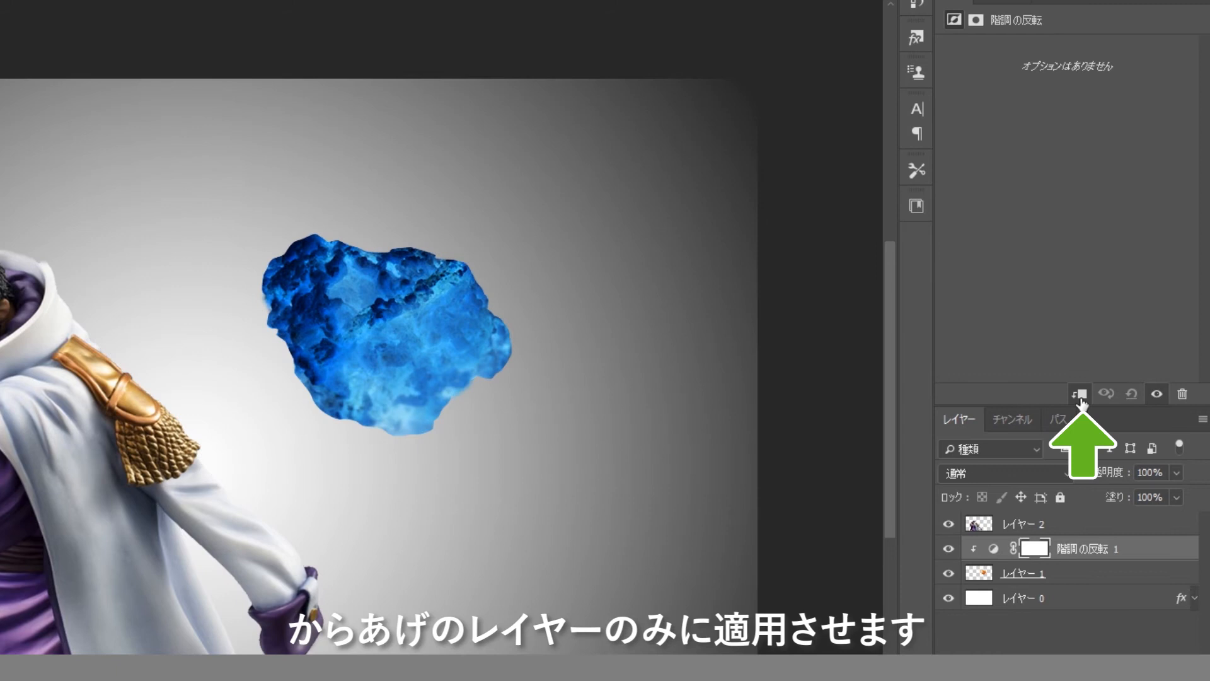
{"action": "left_click", "coordinate": [990, 4]}
{"action": "left_click", "coordinate": [1084, 88]}
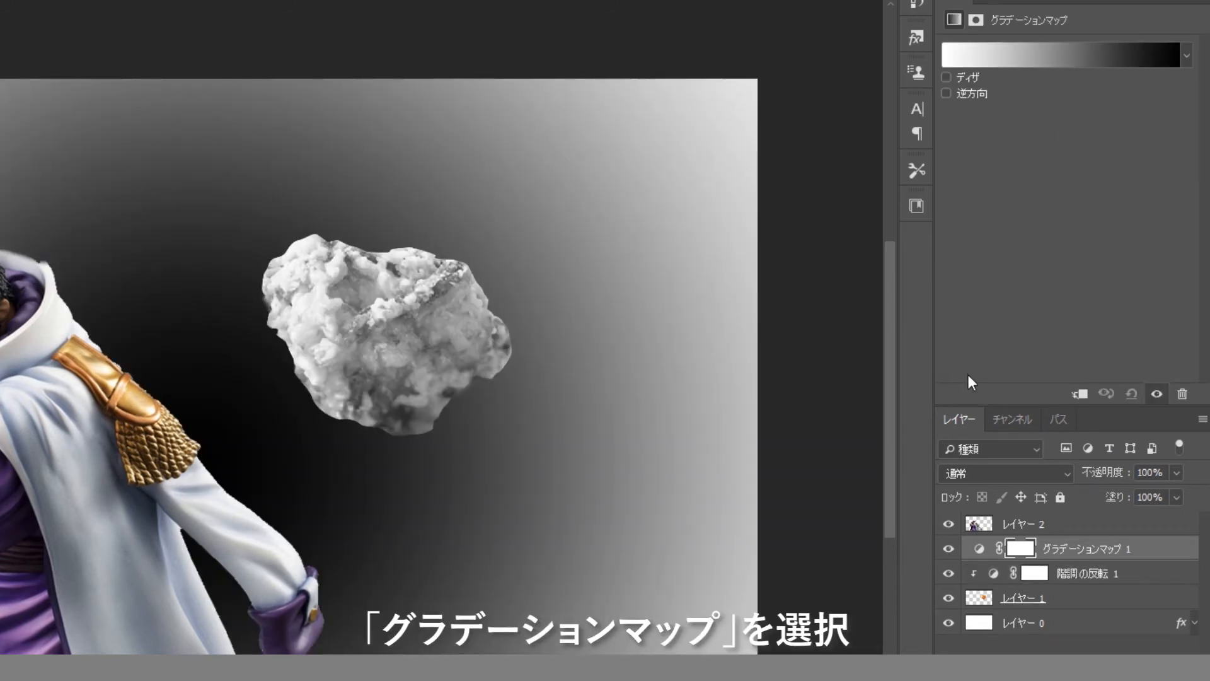
{"action": "left_click", "coordinate": [1078, 395]}
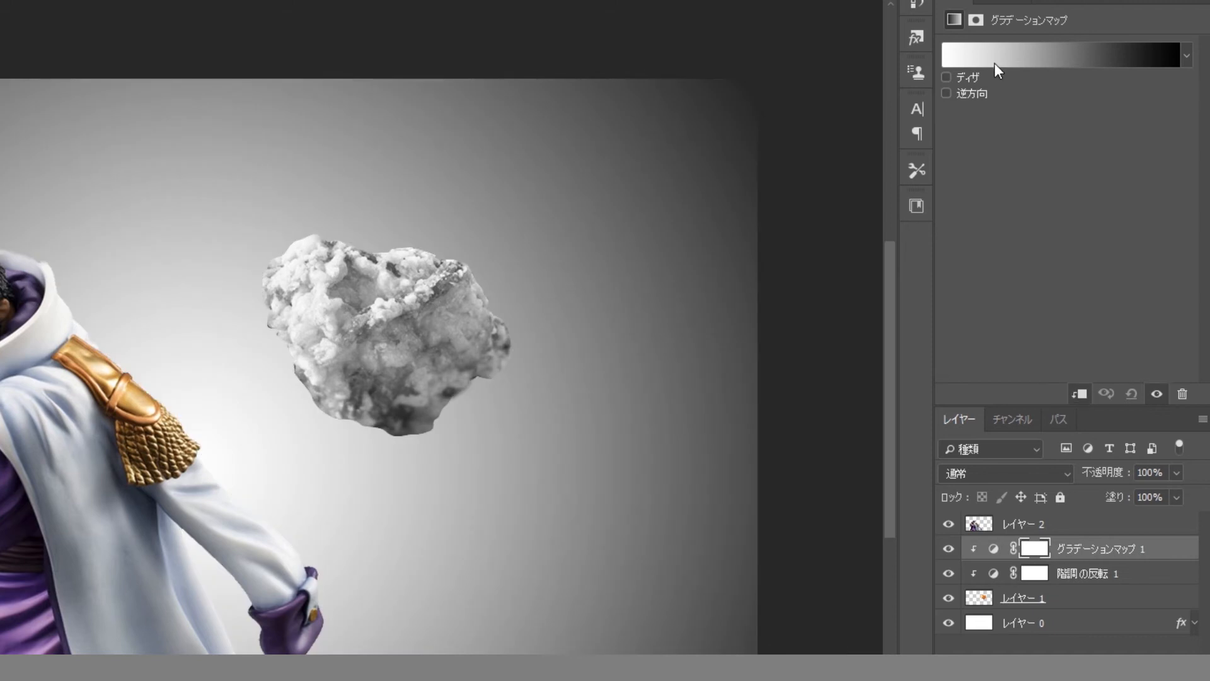
- Edit the gradient map's gradient and set its starting colour stop to dark red 580000
{"action": "left_click", "coordinate": [994, 63]}
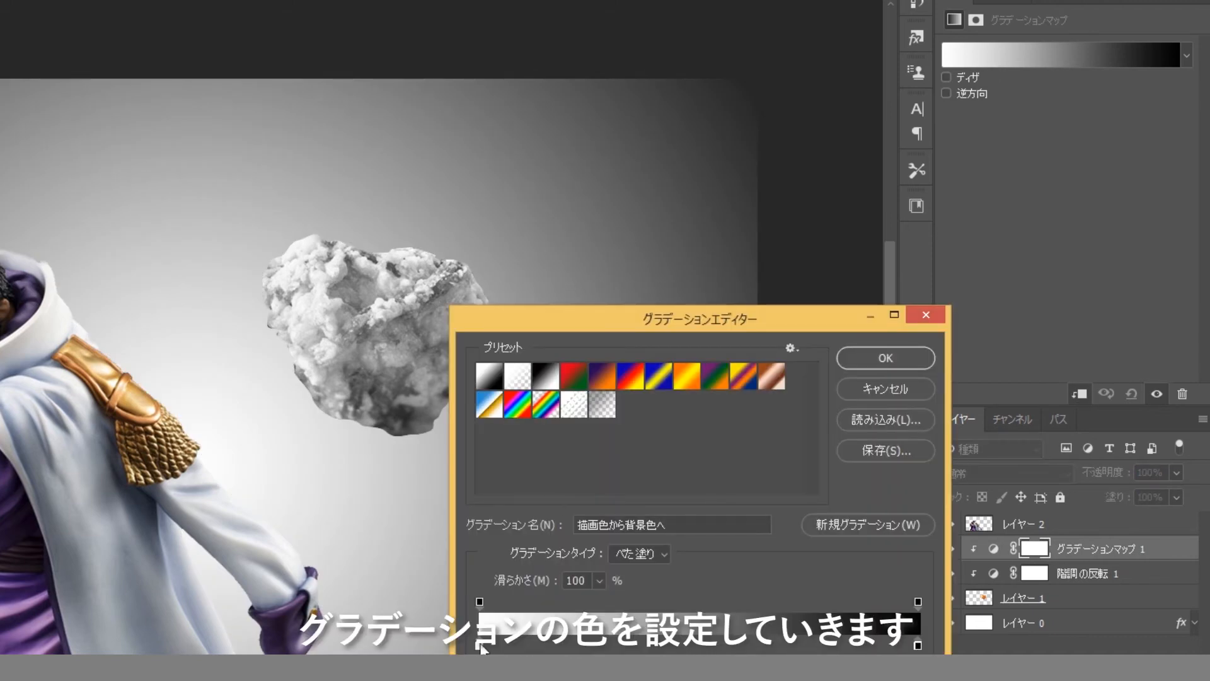
{"action": "left_click", "coordinate": [479, 646]}
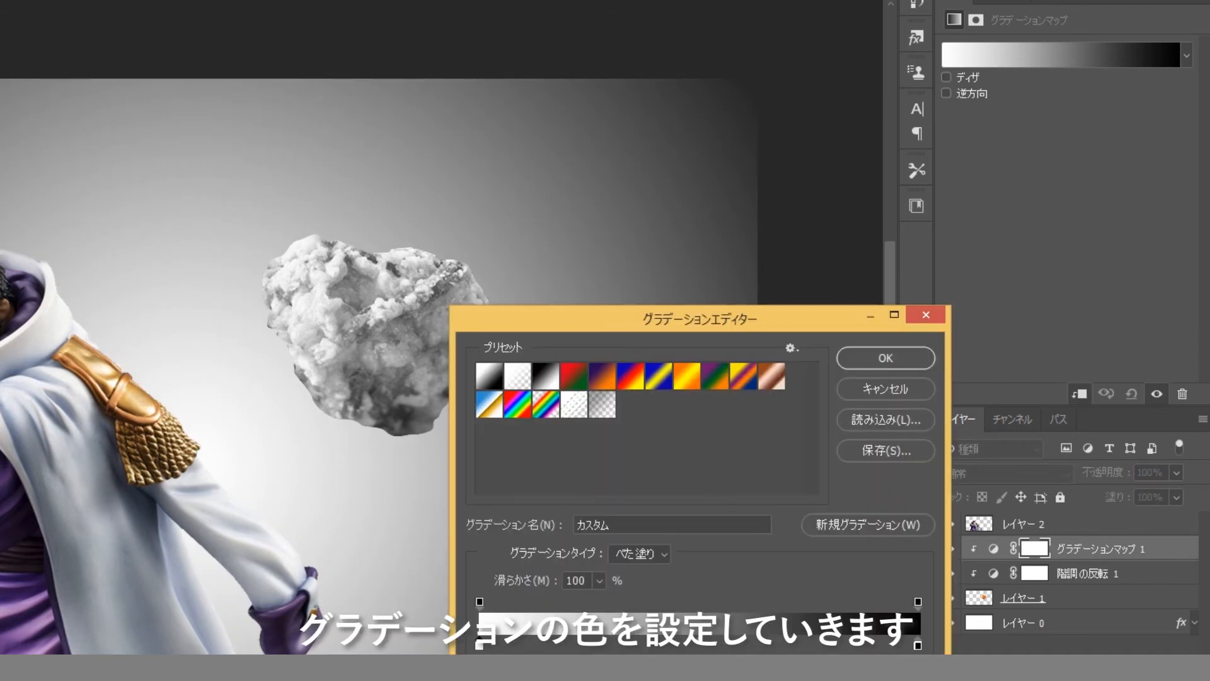
{"action": "double_click", "coordinate": [478, 646]}
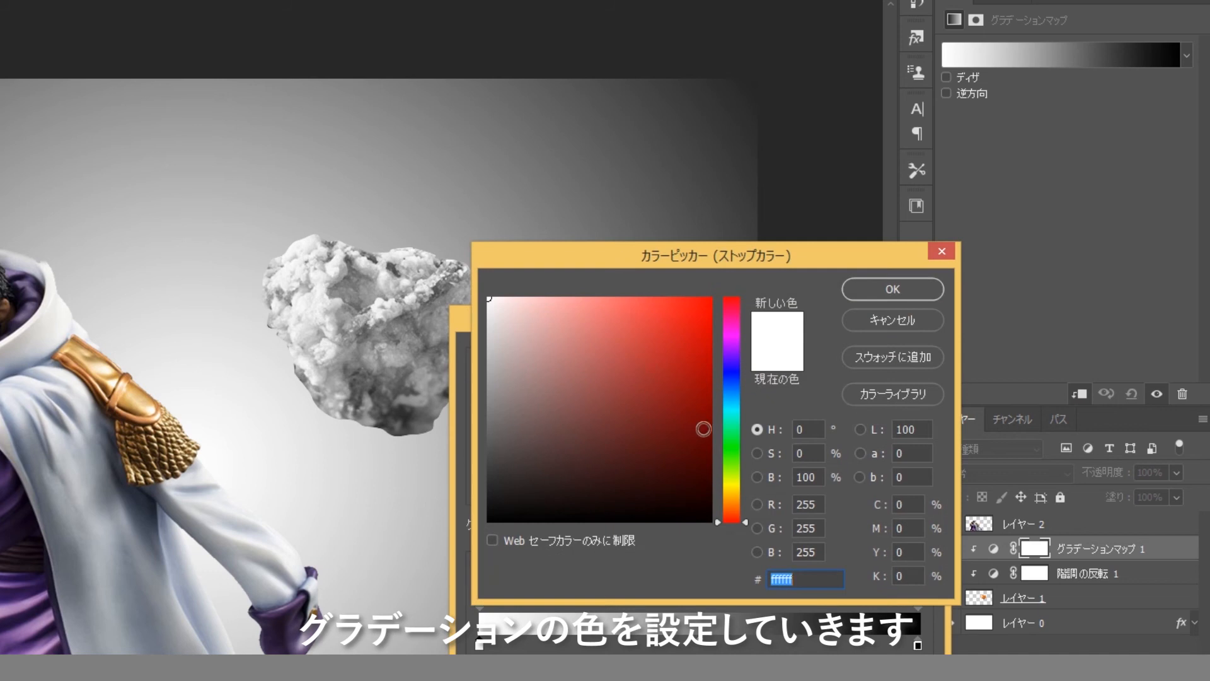
{"action": "left_click", "coordinate": [712, 433]}
{"action": "left_click_drag", "start_coordinate": [711, 433], "coordinate": [711, 445]}
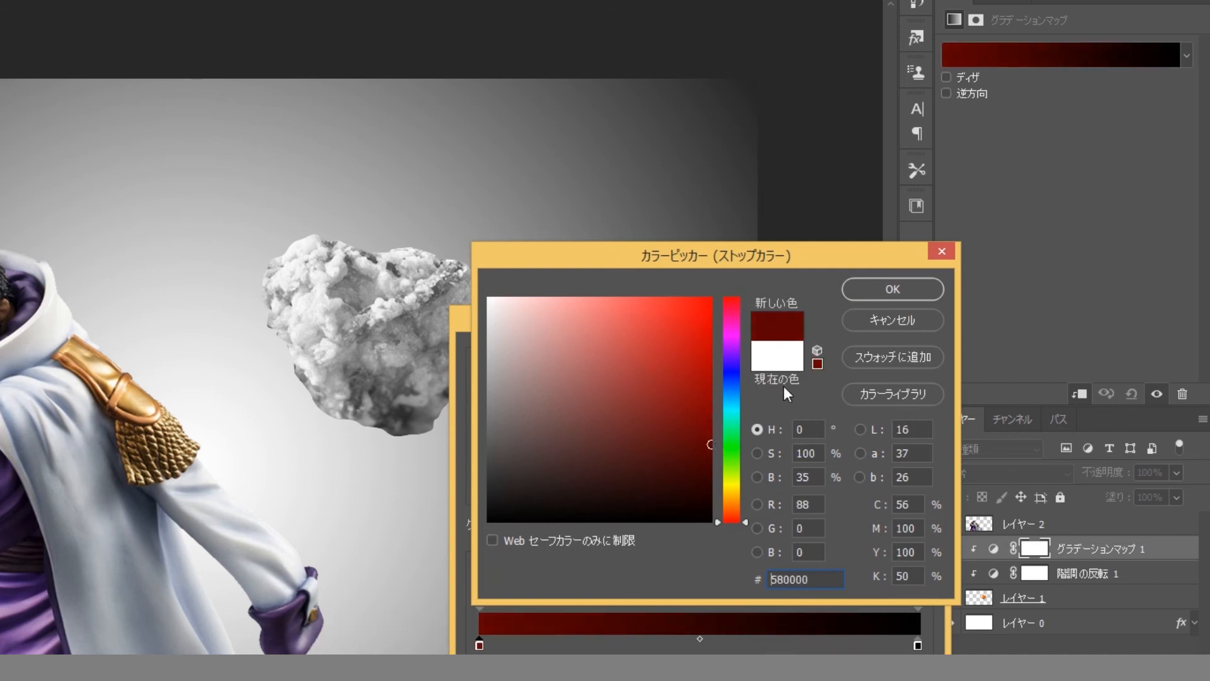
{"action": "left_click", "coordinate": [869, 292]}
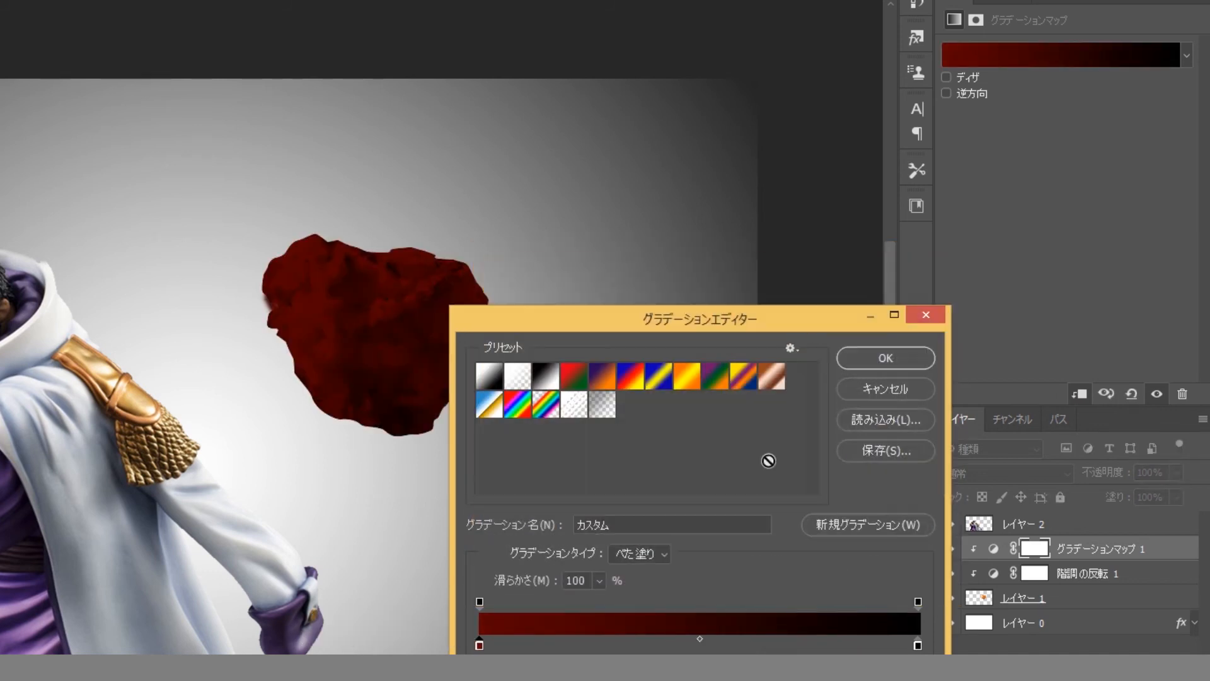
- Change the gradient's end colour stop to white ffffff
{"action": "double_click", "coordinate": [917, 644]}
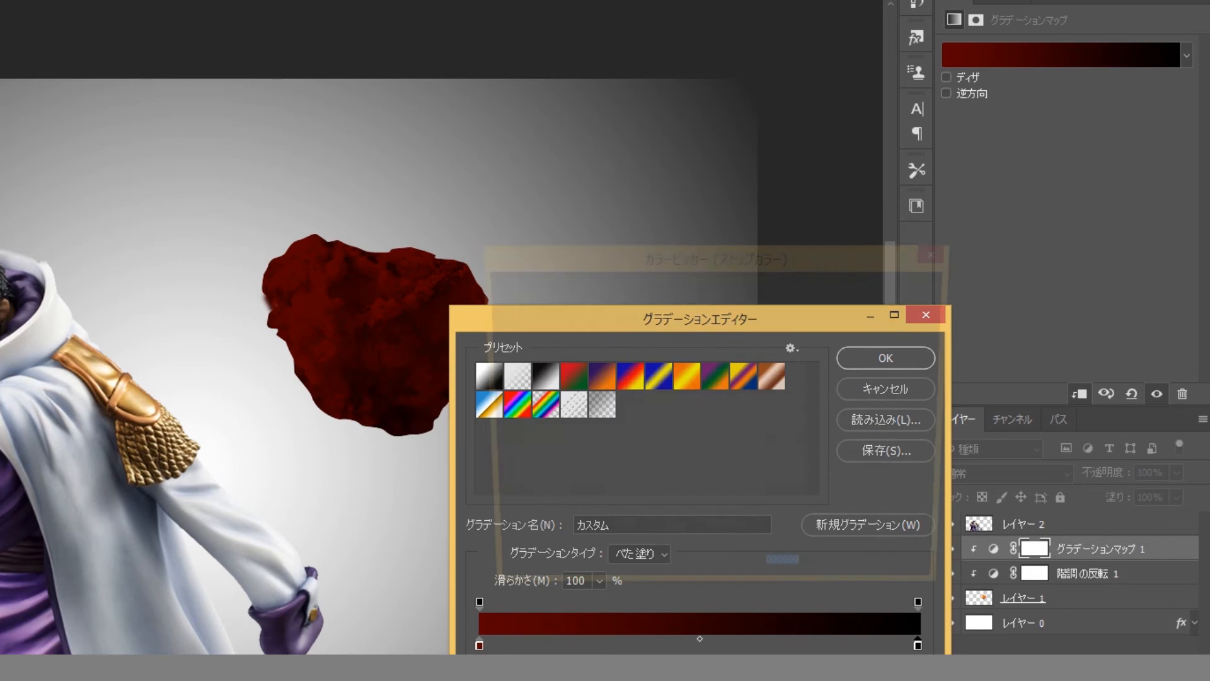
{"action": "left_click_drag", "start_coordinate": [570, 373], "coordinate": [482, 278]}
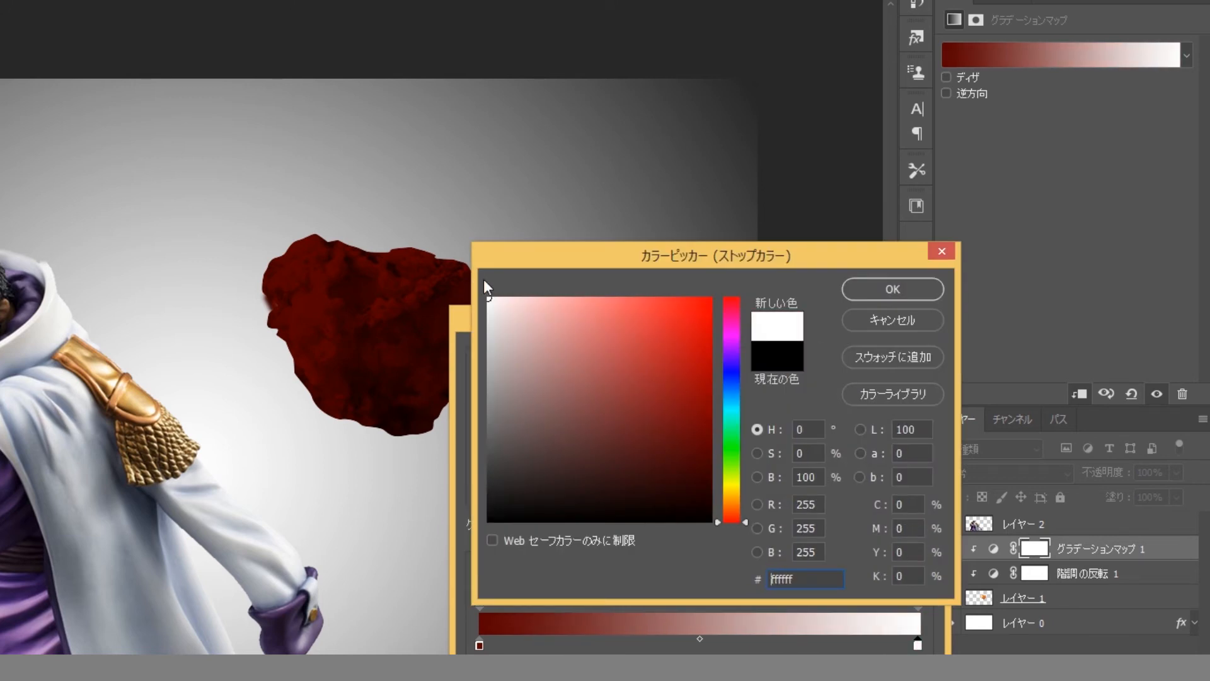
{"action": "left_click", "coordinate": [871, 289]}
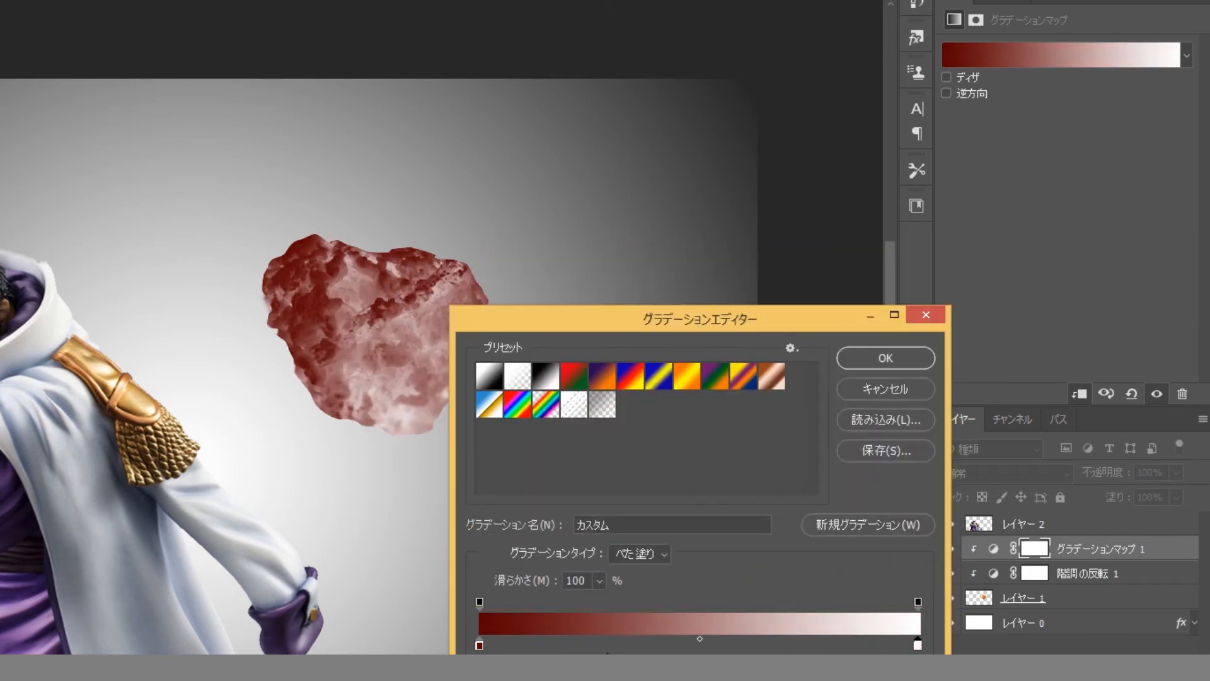
- Add a colour stop about a quarter of the way along the gradient and set it to red c90000
{"action": "mouse_move", "coordinate": [598, 645]}
{"action": "left_mouse_down"}
{"action": "mouse_move", "coordinate": [581, 646]}
{"action": "mouse_move", "coordinate": [592, 644]}
{"action": "left_mouse_up"}
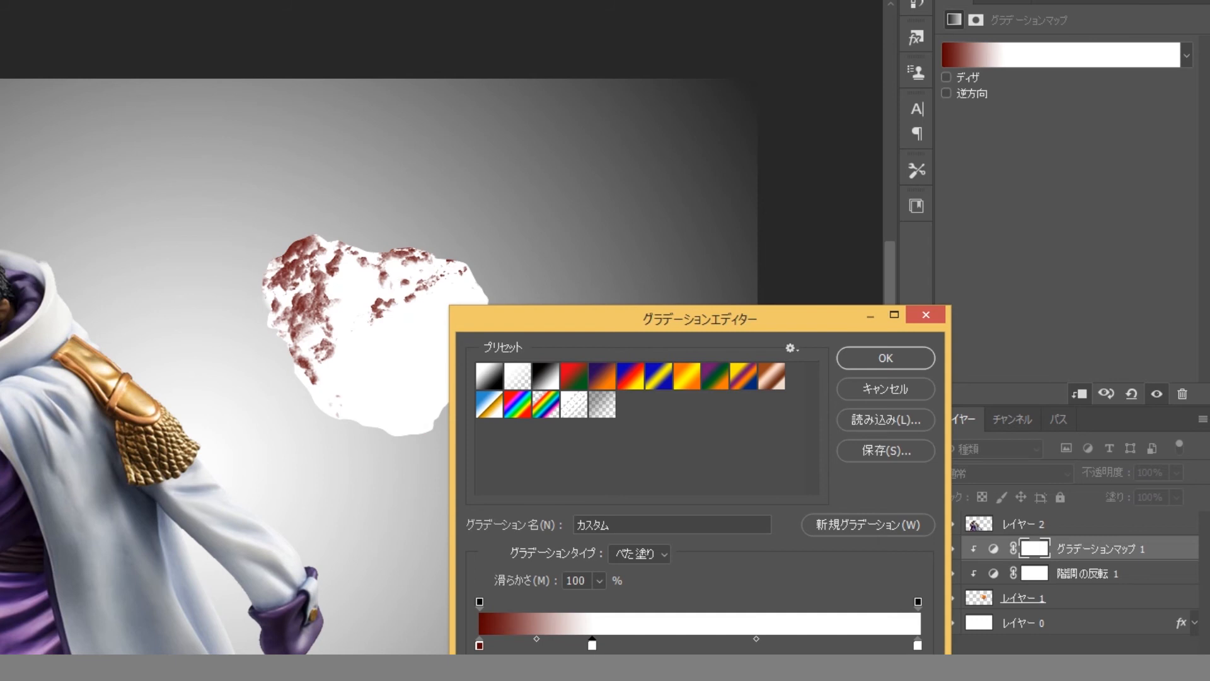
{"action": "double_click", "coordinate": [592, 644]}
{"action": "left_click", "coordinate": [710, 395]}
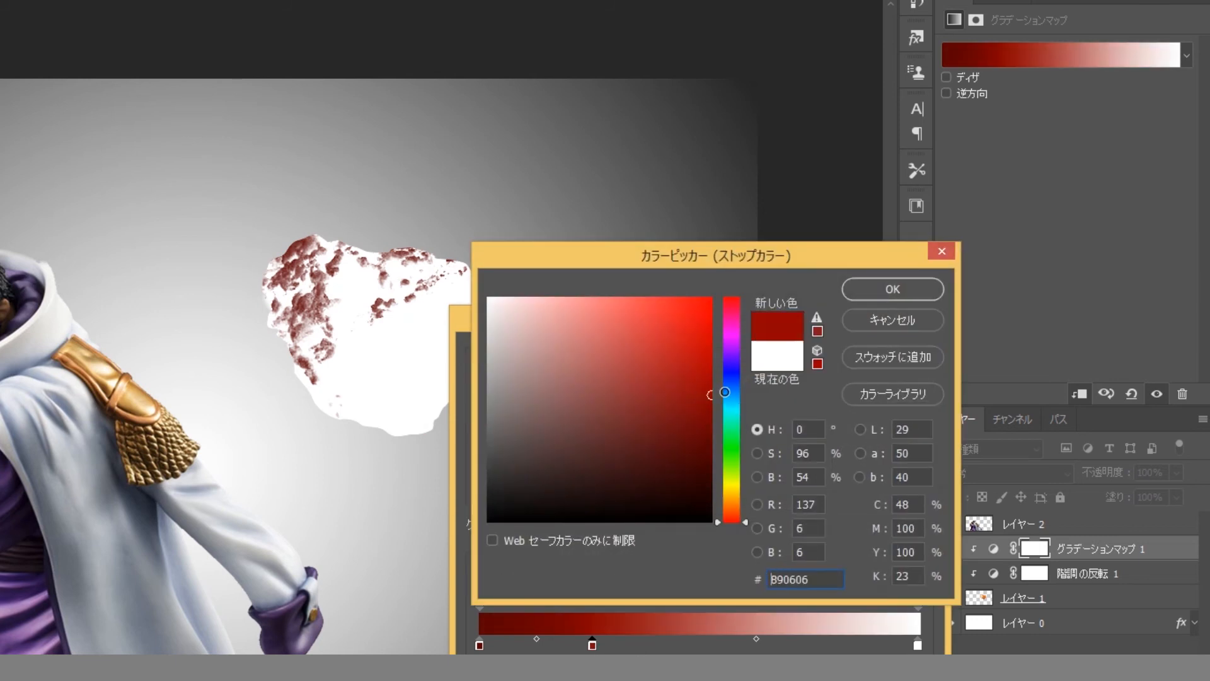
{"action": "left_click_drag", "start_coordinate": [711, 394], "coordinate": [716, 344]}
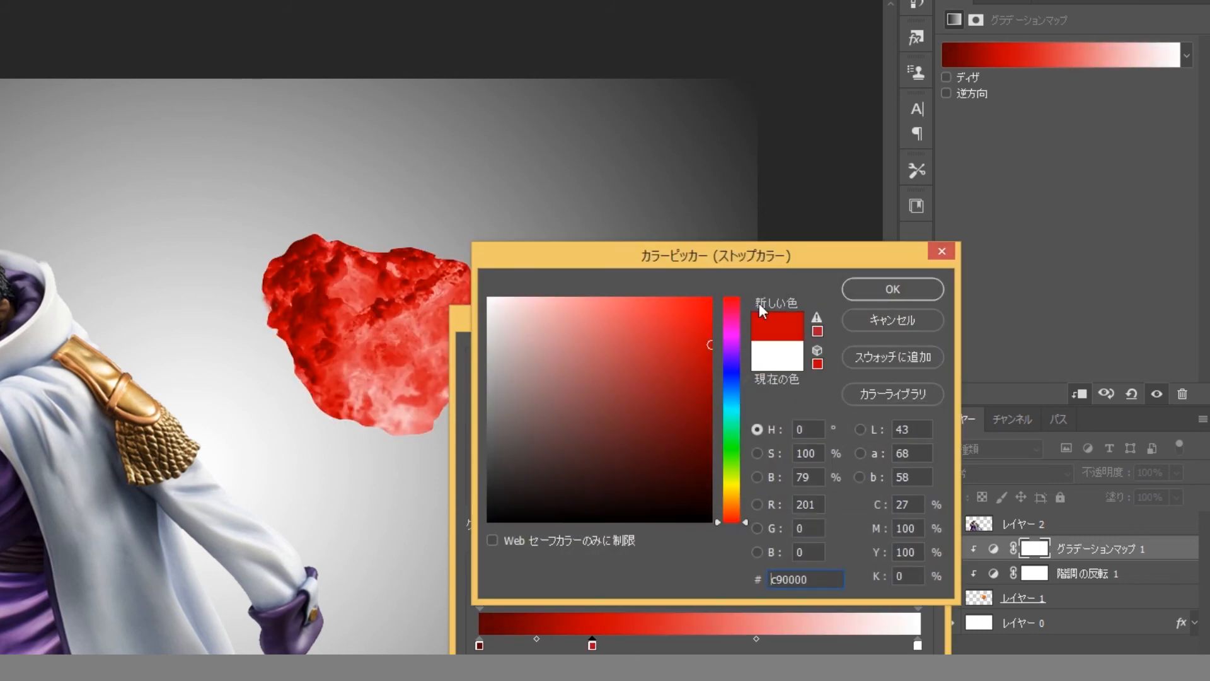
{"action": "left_click", "coordinate": [863, 288]}
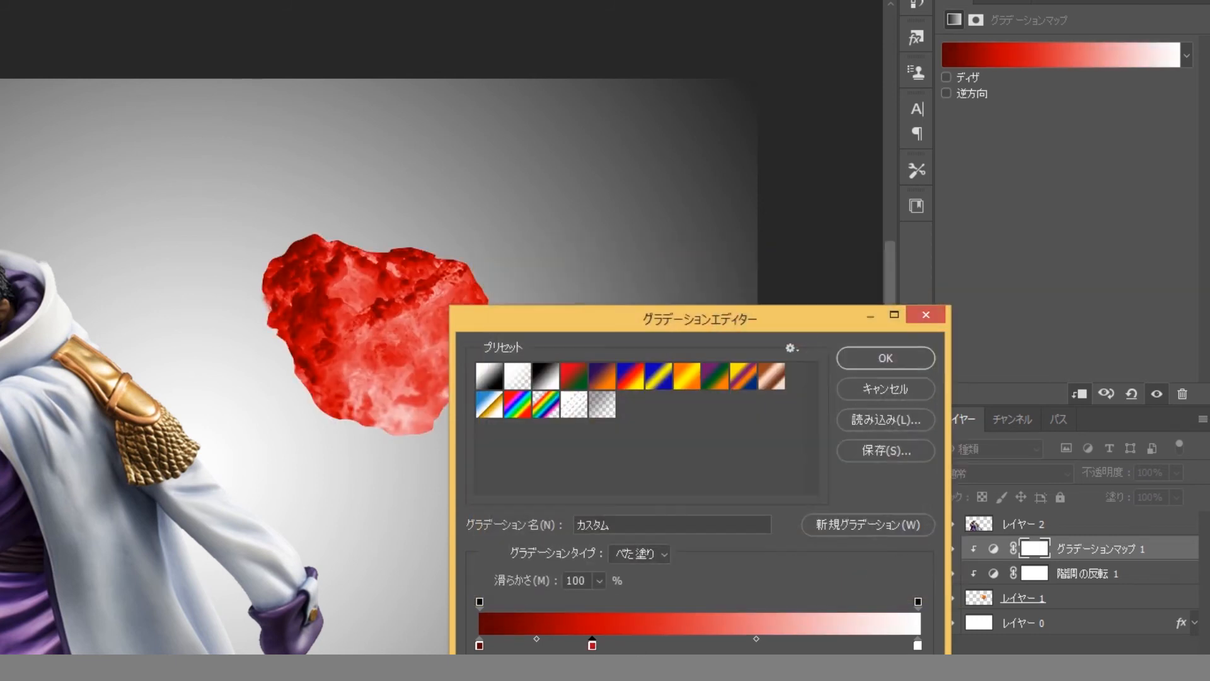
- Add a yellow ffe400 colour stop near the gradient's middle and another of the same colour at about three quarters
{"action": "left_click", "coordinate": [695, 644]}
{"action": "double_click", "coordinate": [695, 644]}
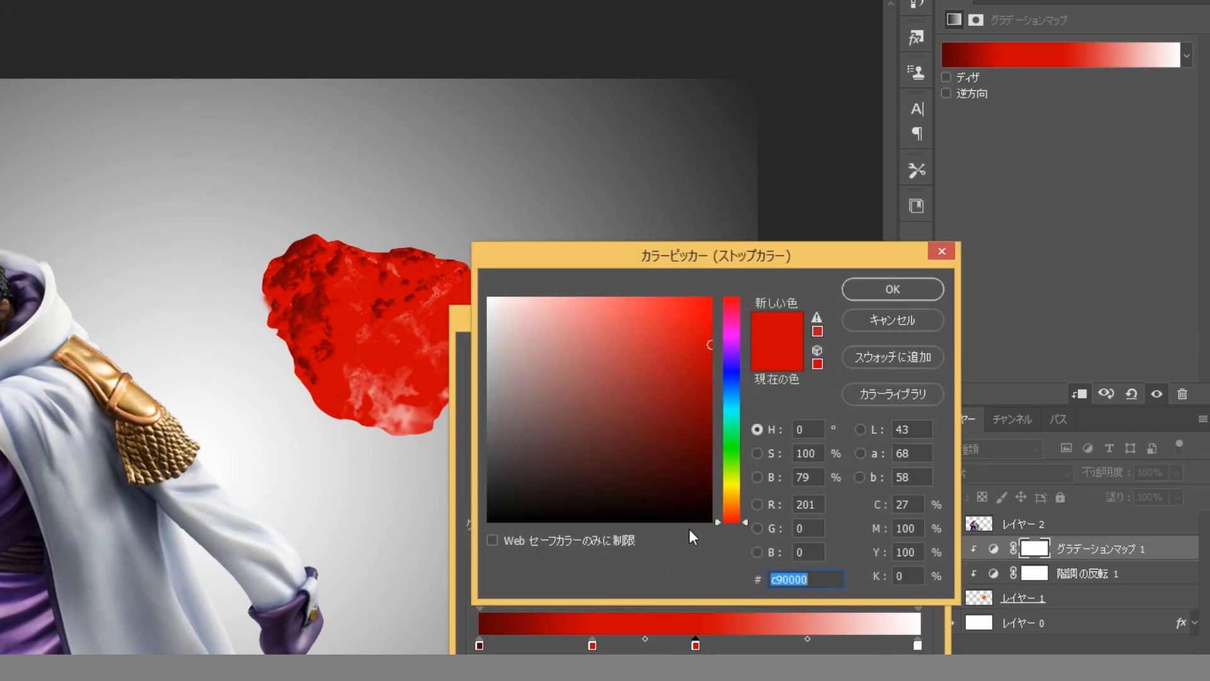
{"action": "left_click", "coordinate": [729, 493]}
{"action": "left_click_drag", "start_coordinate": [700, 318], "coordinate": [715, 294]}
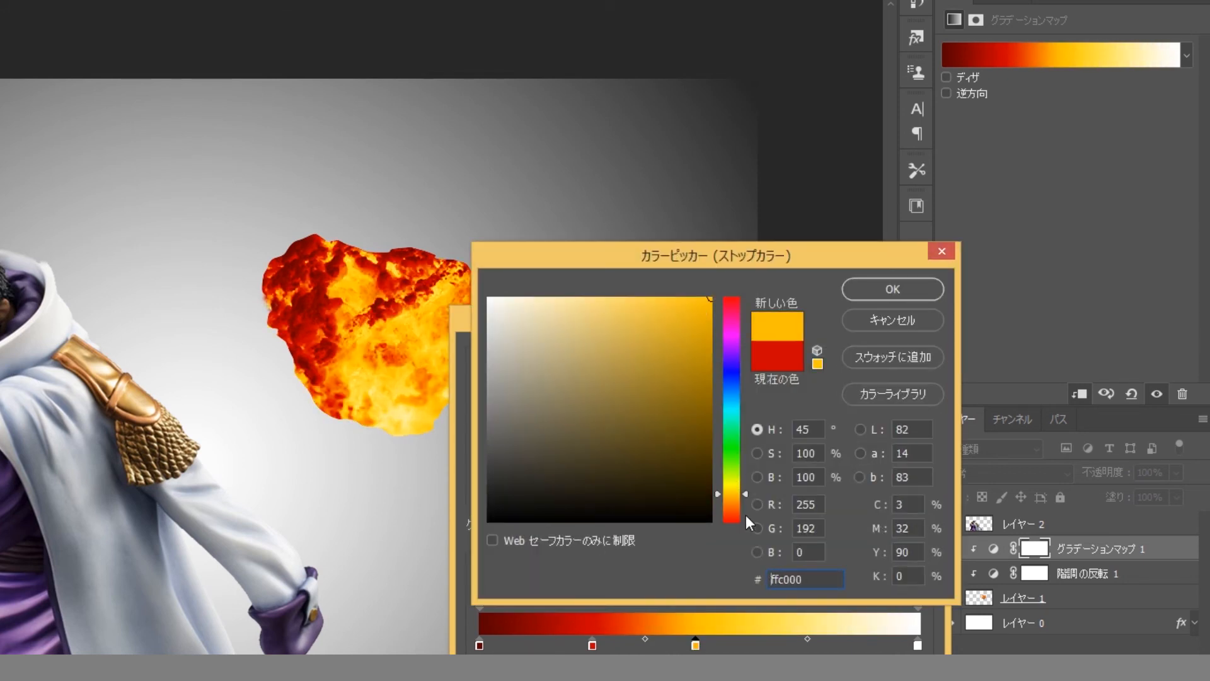
{"action": "left_click", "coordinate": [887, 288]}
{"action": "left_click", "coordinate": [808, 645]}
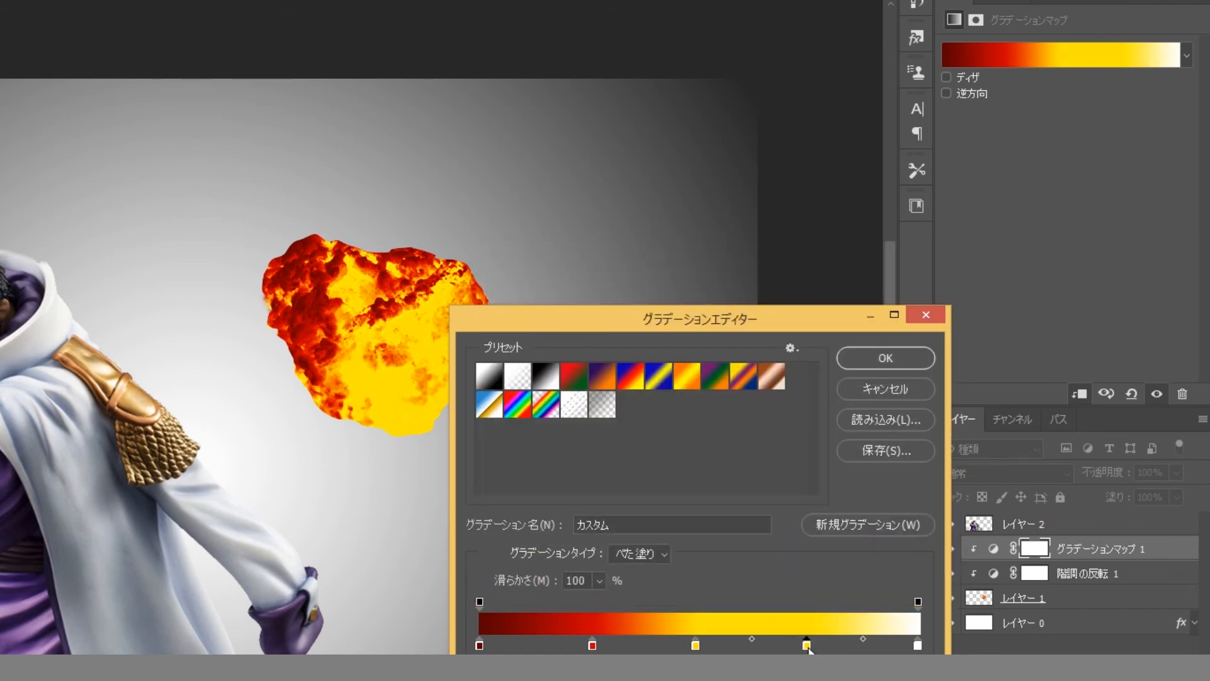
- Shift the middle colour stop slightly toward the white end and set it to orange ff9000
{"action": "left_click_drag", "start_coordinate": [693, 644], "coordinate": [706, 644]}
{"action": "double_click", "coordinate": [706, 644]}
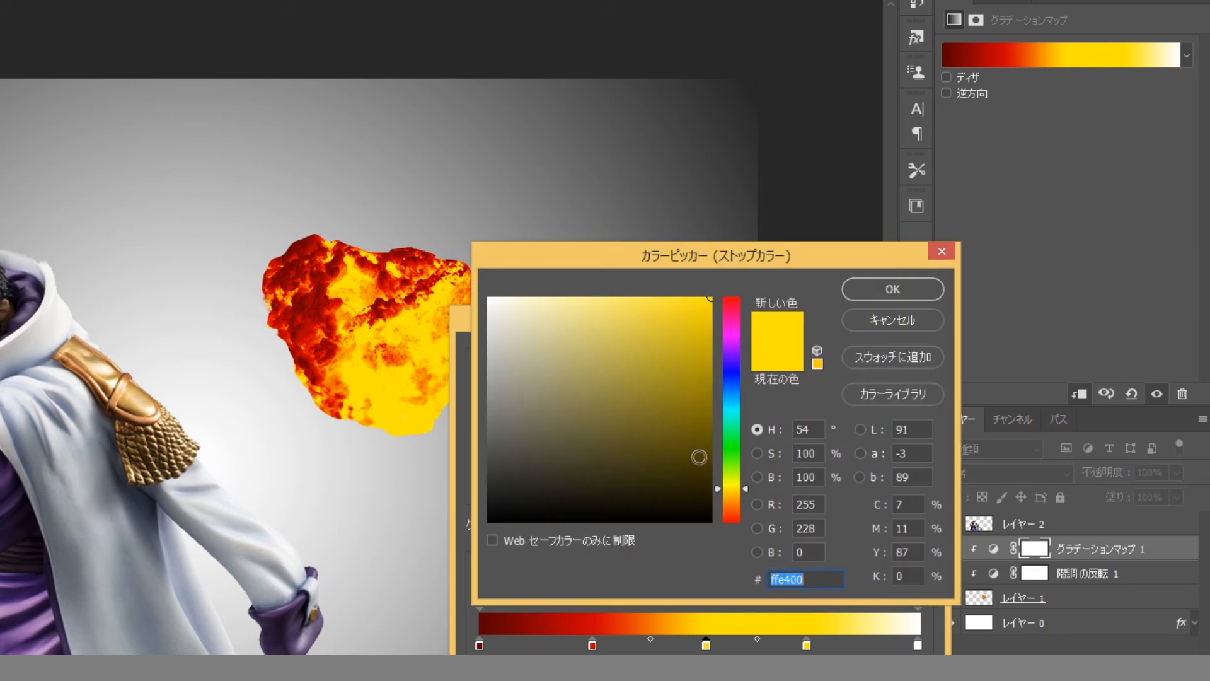
{"action": "left_click_drag", "start_coordinate": [743, 493], "coordinate": [746, 500]}
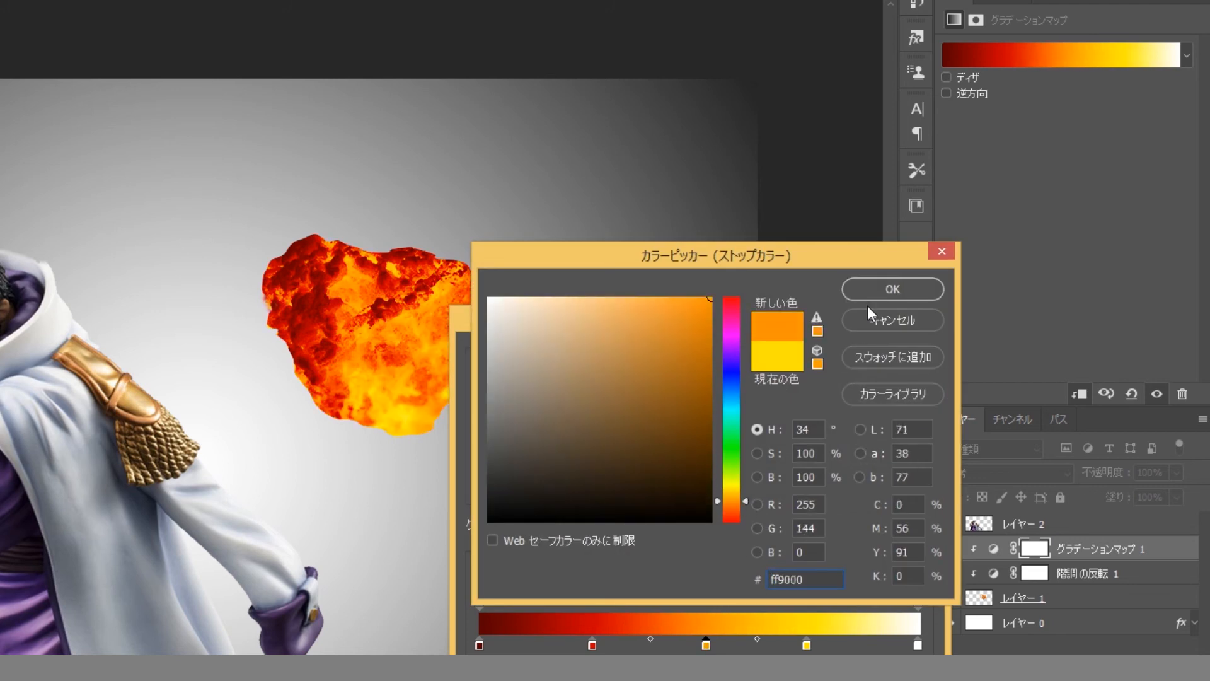
{"action": "left_click", "coordinate": [885, 287]}
- Set the colour stop at about three quarters to slightly darker yellow f7dd04 and apply the finished gradient
{"action": "double_click", "coordinate": [804, 643]}
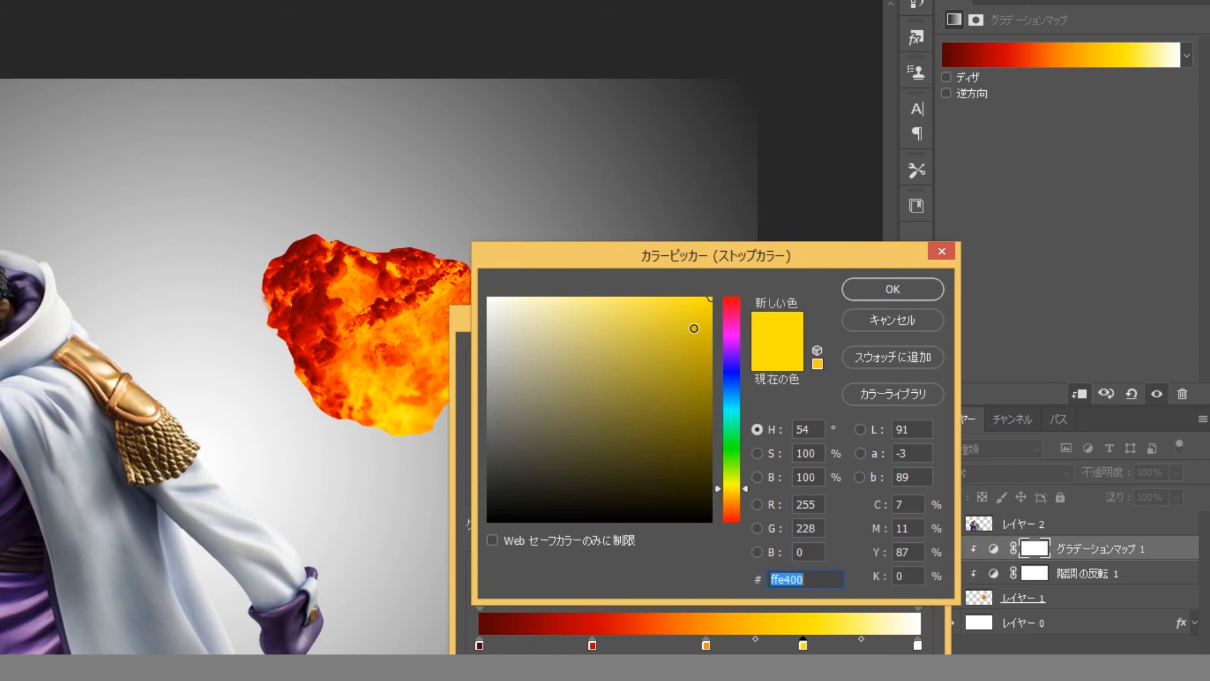
{"action": "left_click_drag", "start_coordinate": [694, 327], "coordinate": [708, 304]}
{"action": "left_click", "coordinate": [860, 287]}
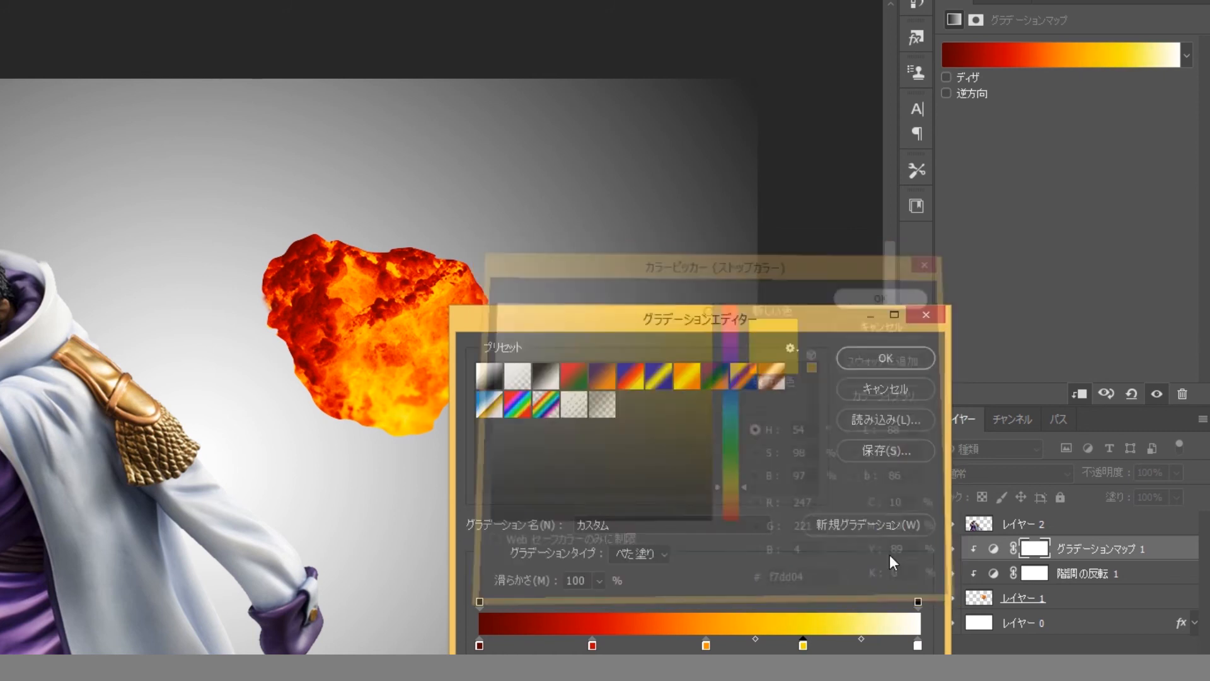
{"action": "left_click", "coordinate": [886, 358]}
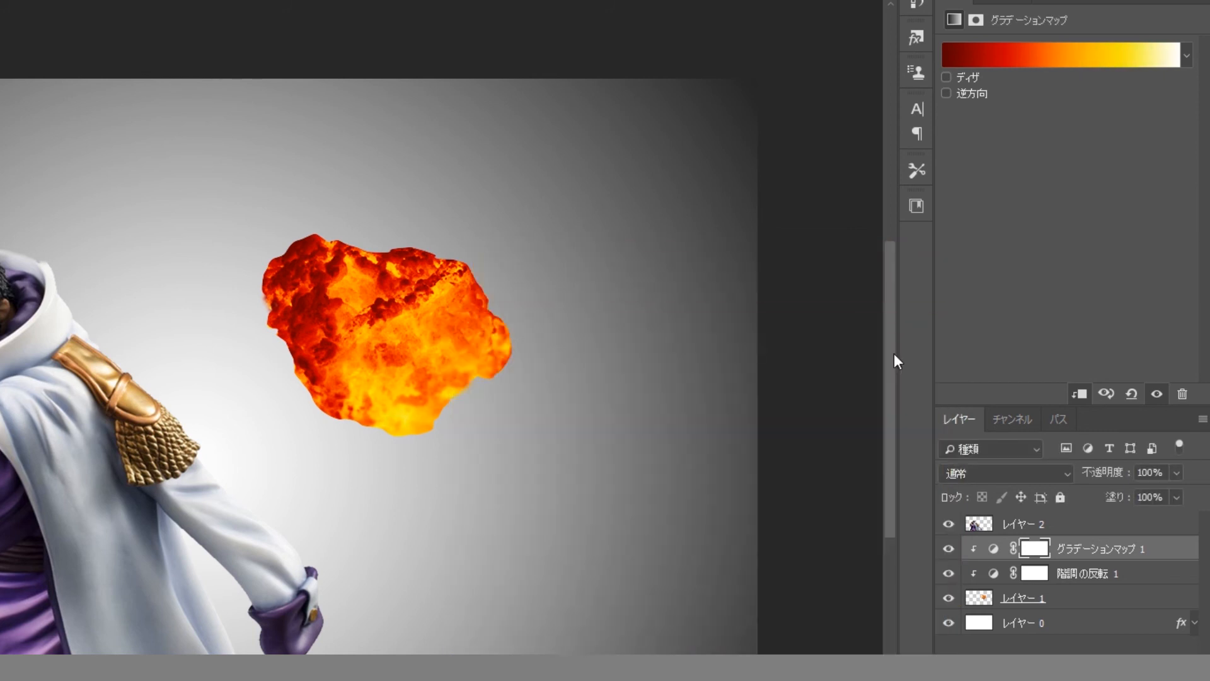
- Move the meteor down and right and add a clipped Curves layer, raising input 161 to output 189 and slightly lowering the shadows
{"action": "left_click_drag", "start_coordinate": [417, 317], "coordinate": [490, 362]}
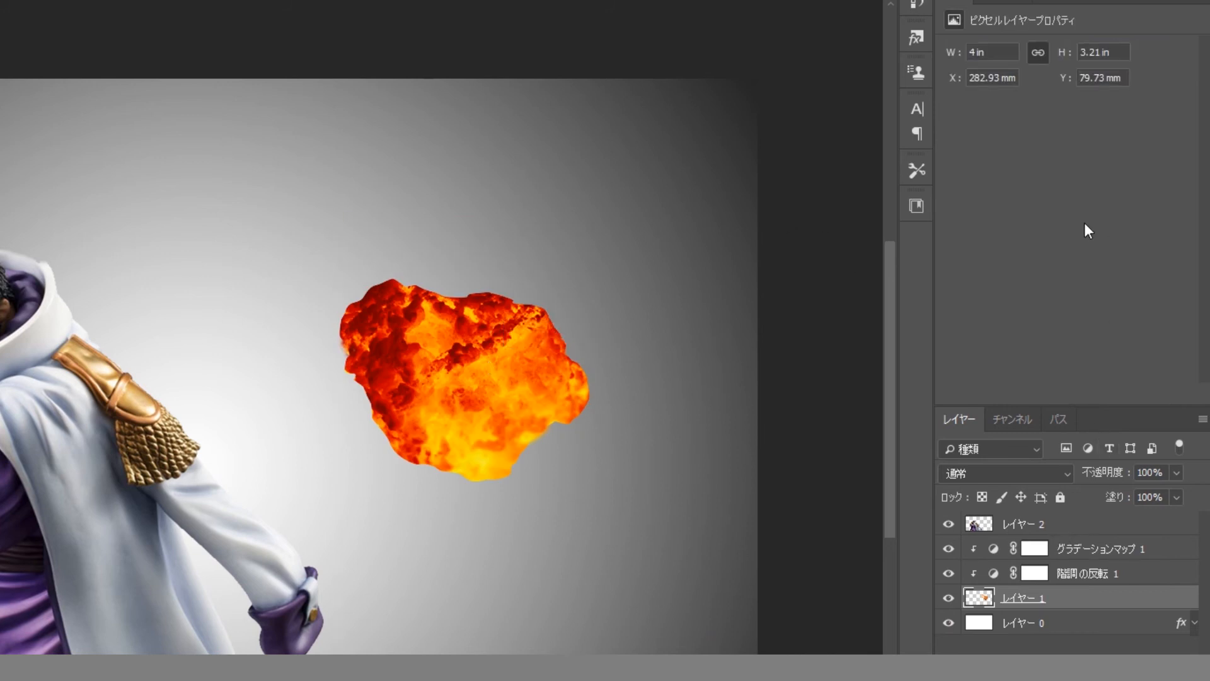
{"action": "left_click", "coordinate": [1002, 5]}
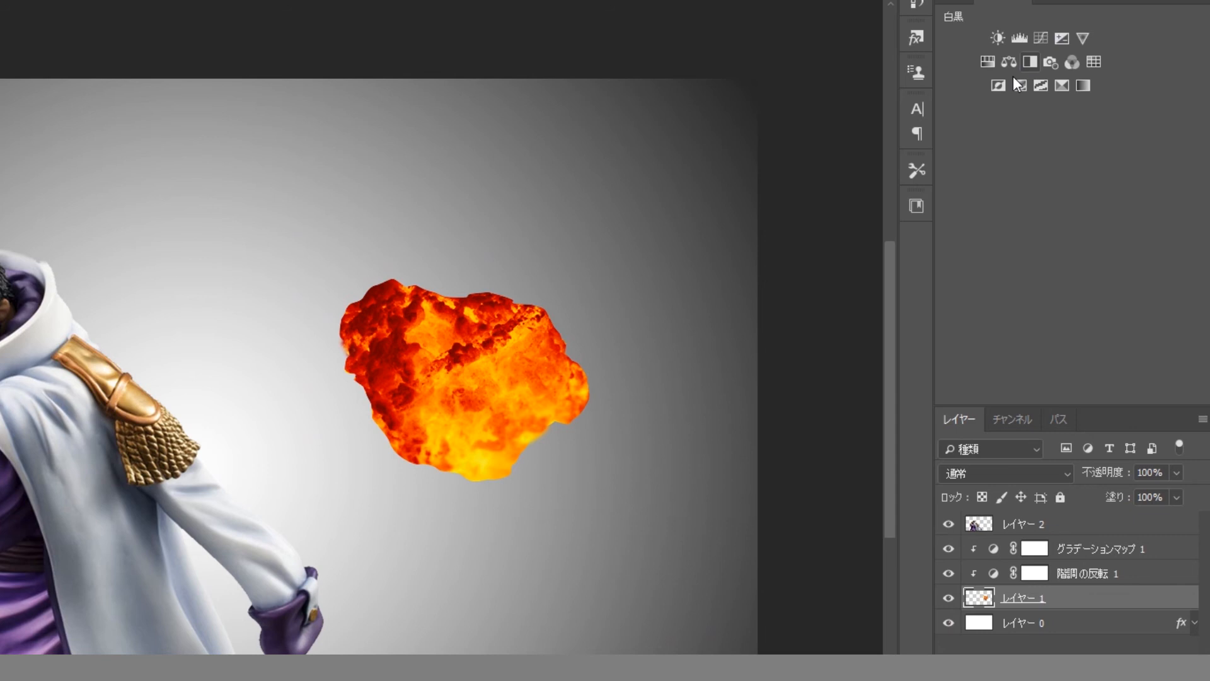
{"action": "left_click", "coordinate": [1040, 38]}
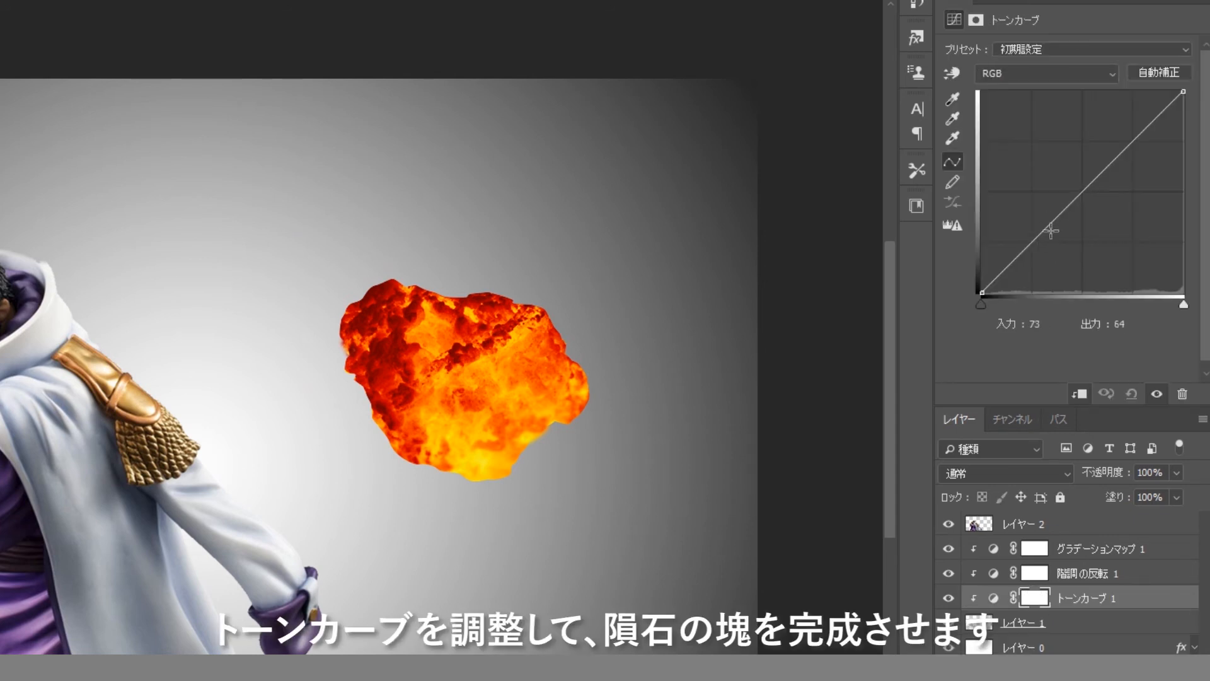
{"action": "left_click_drag", "start_coordinate": [1123, 156], "coordinate": [1109, 144]}
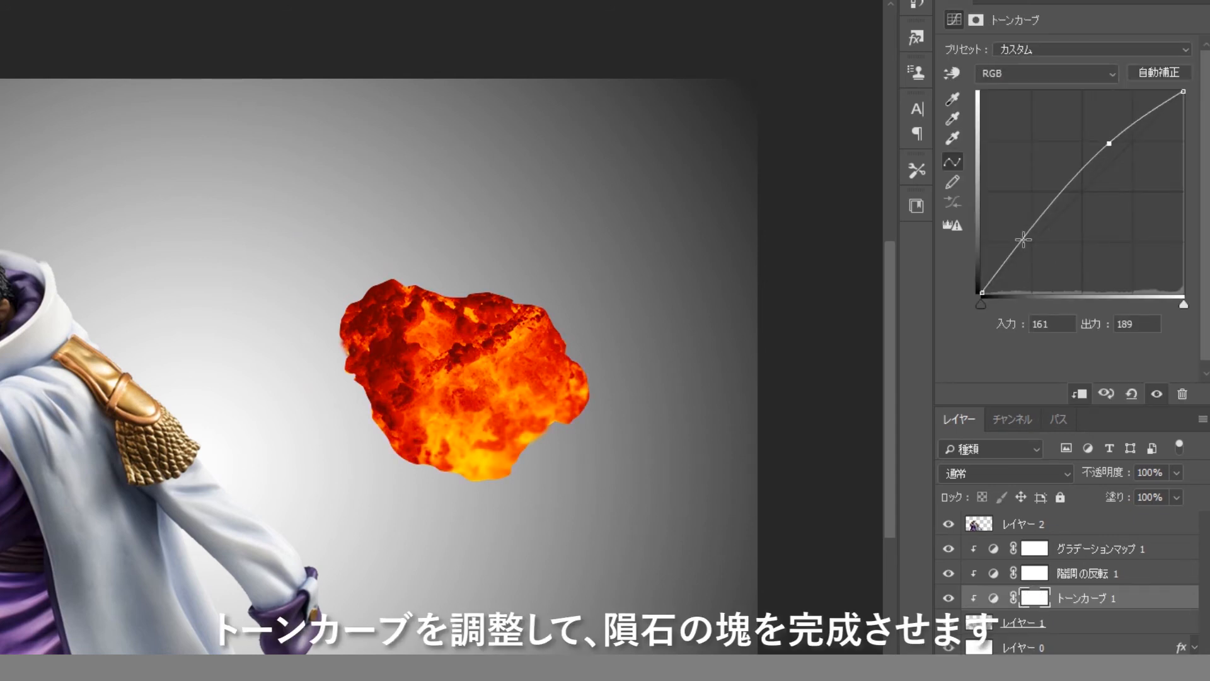
{"action": "left_click_drag", "start_coordinate": [1024, 241], "coordinate": [1030, 248]}
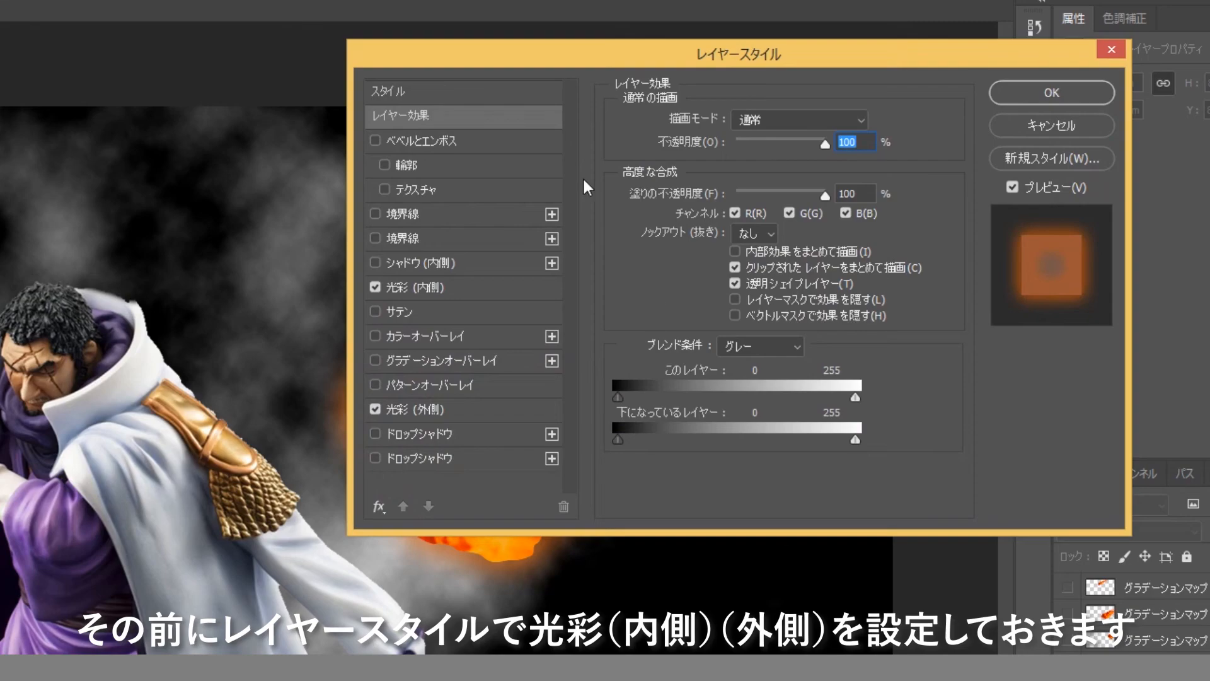
- Examine the Inner Glow and Outer Glow settings in the meteor's layer style
{"action": "left_click_drag", "start_coordinate": [521, 62], "coordinate": [757, 178]}
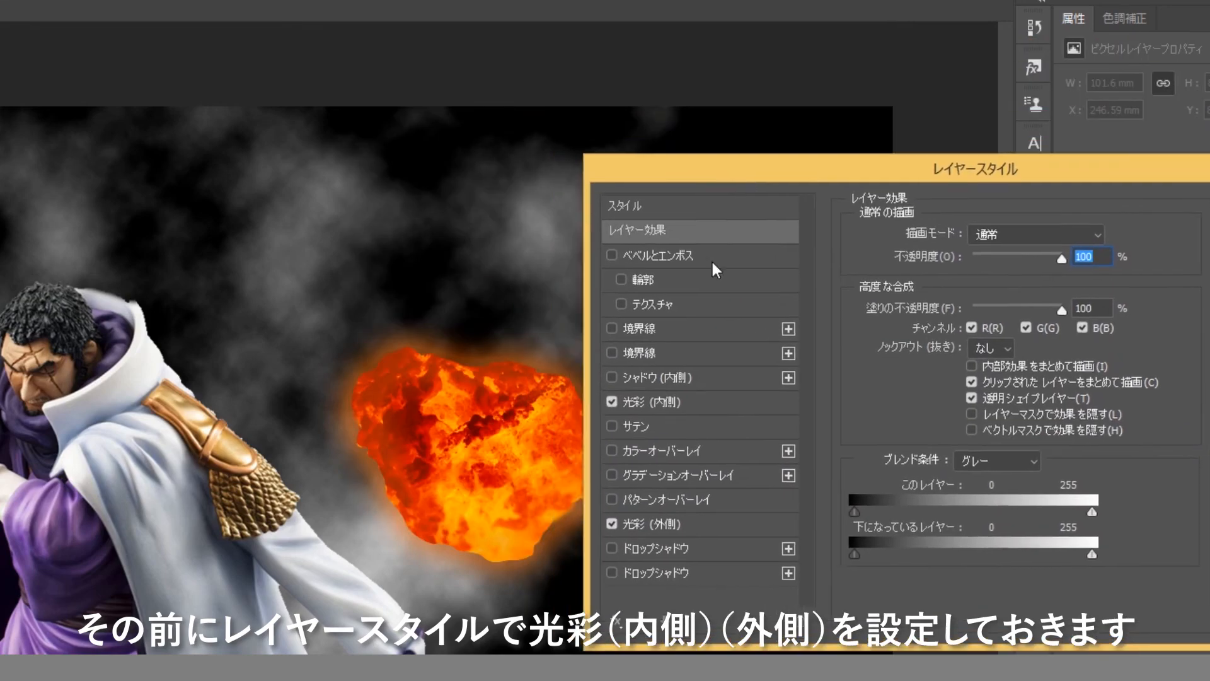
{"action": "left_click", "coordinate": [700, 524]}
{"action": "left_click", "coordinate": [721, 401]}
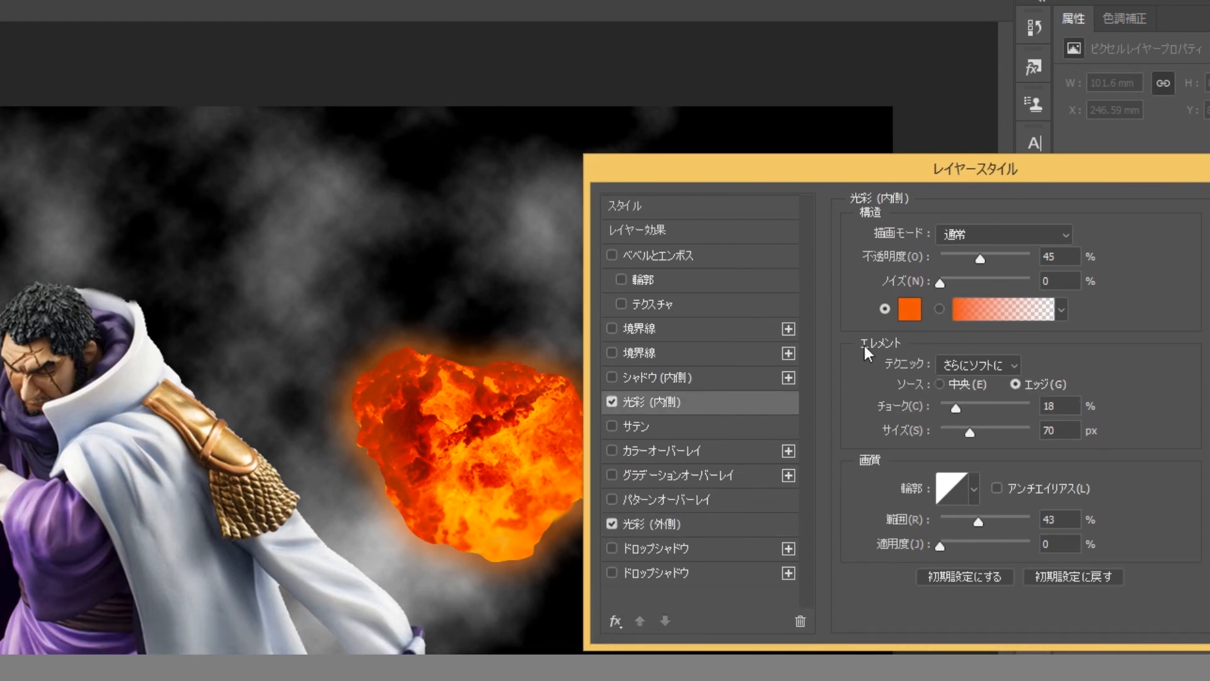
{"action": "left_click", "coordinate": [712, 528]}
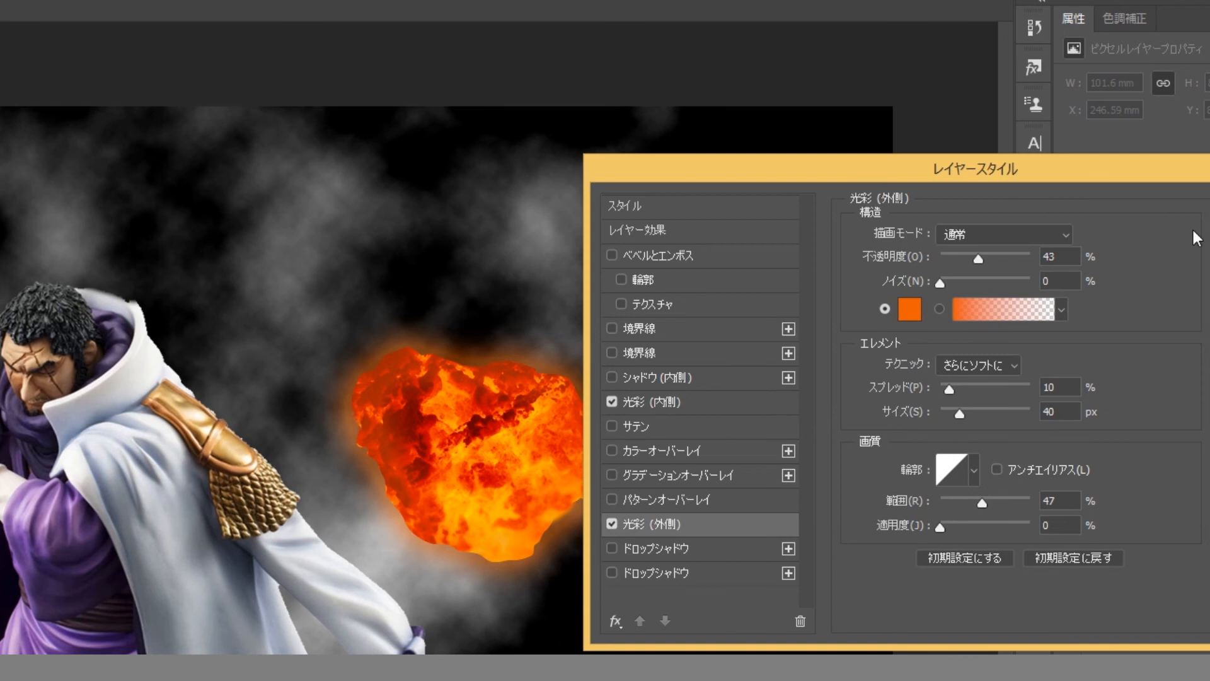
- Compare the meteor with its inner and outer glows off and on, leave both enabled and close the layer style
{"action": "left_click", "coordinate": [611, 402]}
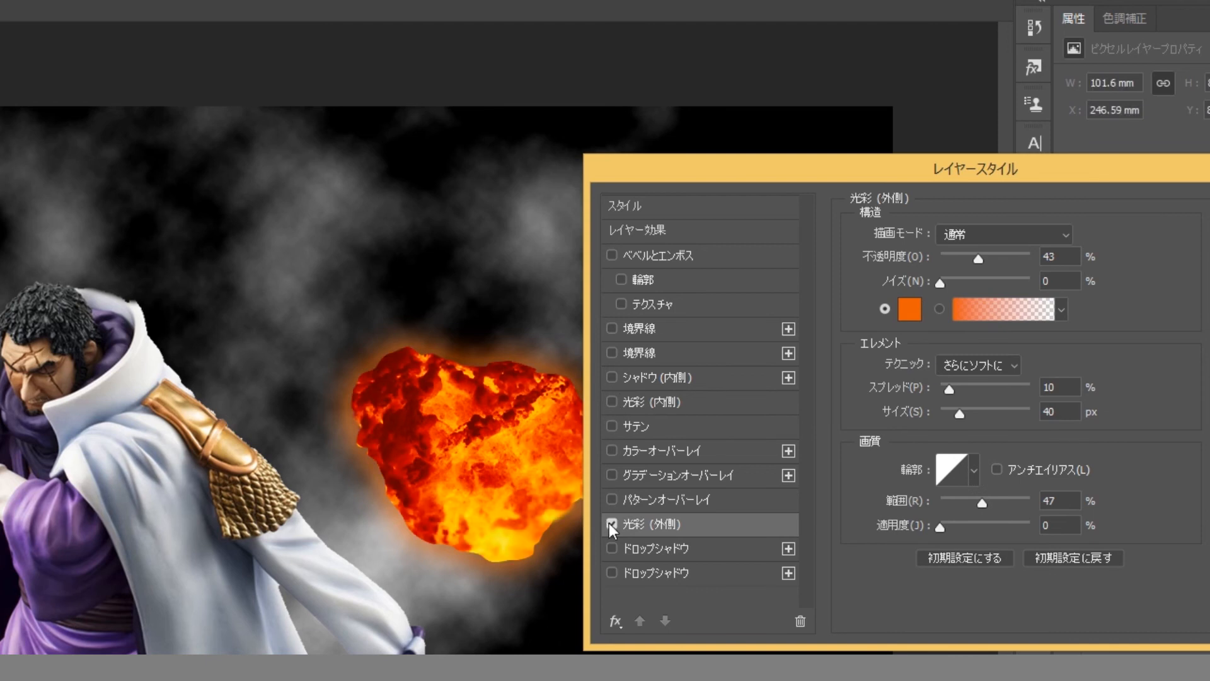
{"action": "left_click", "coordinate": [609, 523]}
{"action": "left_click", "coordinate": [609, 523]}
{"action": "left_click", "coordinate": [611, 401]}
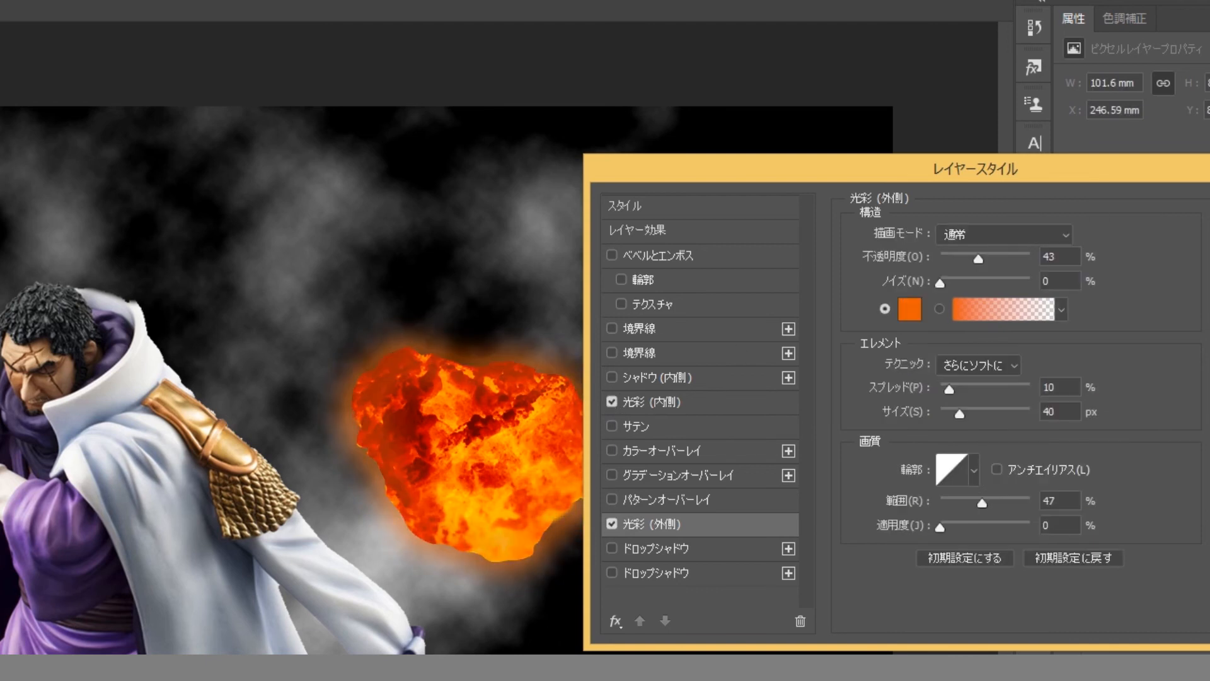
{"action": "left_click", "coordinate": [1206, 211]}
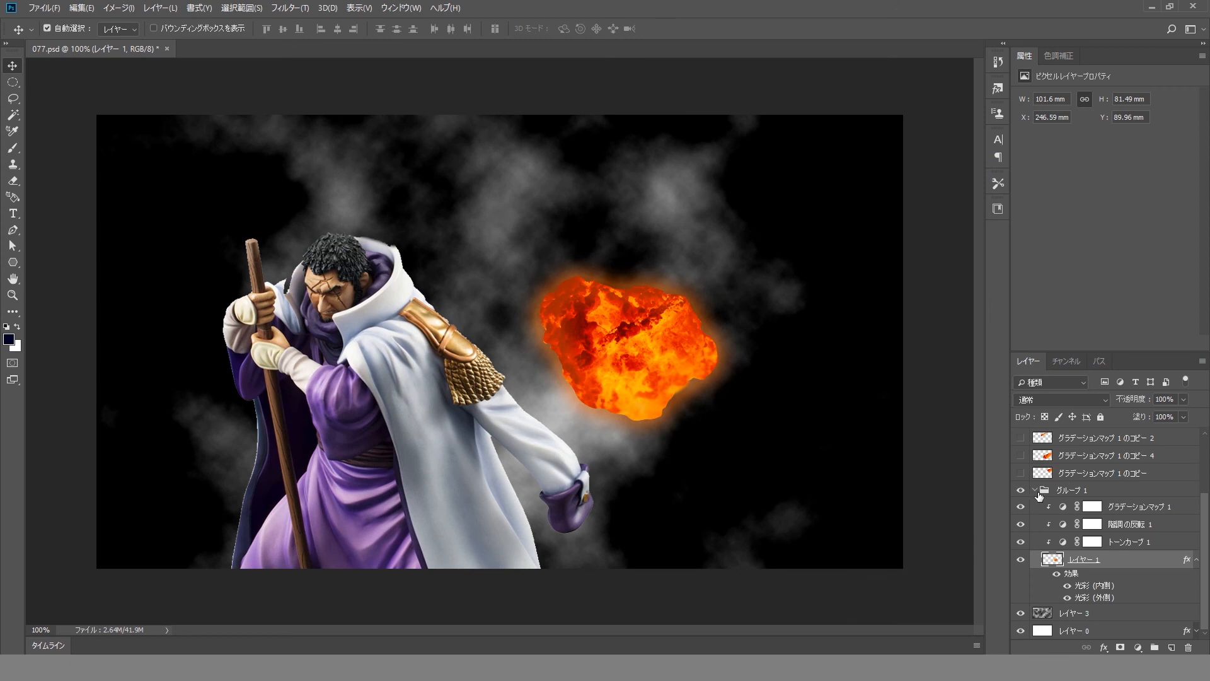
- Show the finished meteor layer グラデーションマップ 1 のコピー for reference, move it left and place the working meteor below it
{"action": "left_click", "coordinate": [1040, 496]}
{"action": "left_click", "coordinate": [1036, 490]}
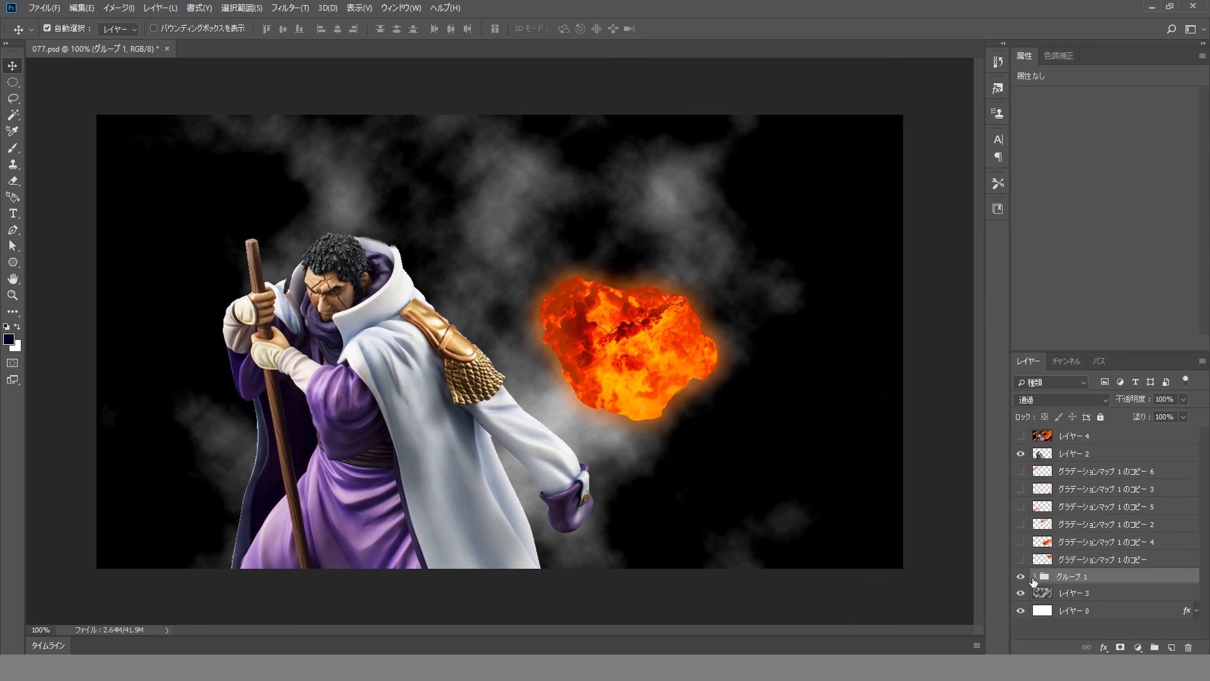
{"action": "left_click", "coordinate": [1021, 560]}
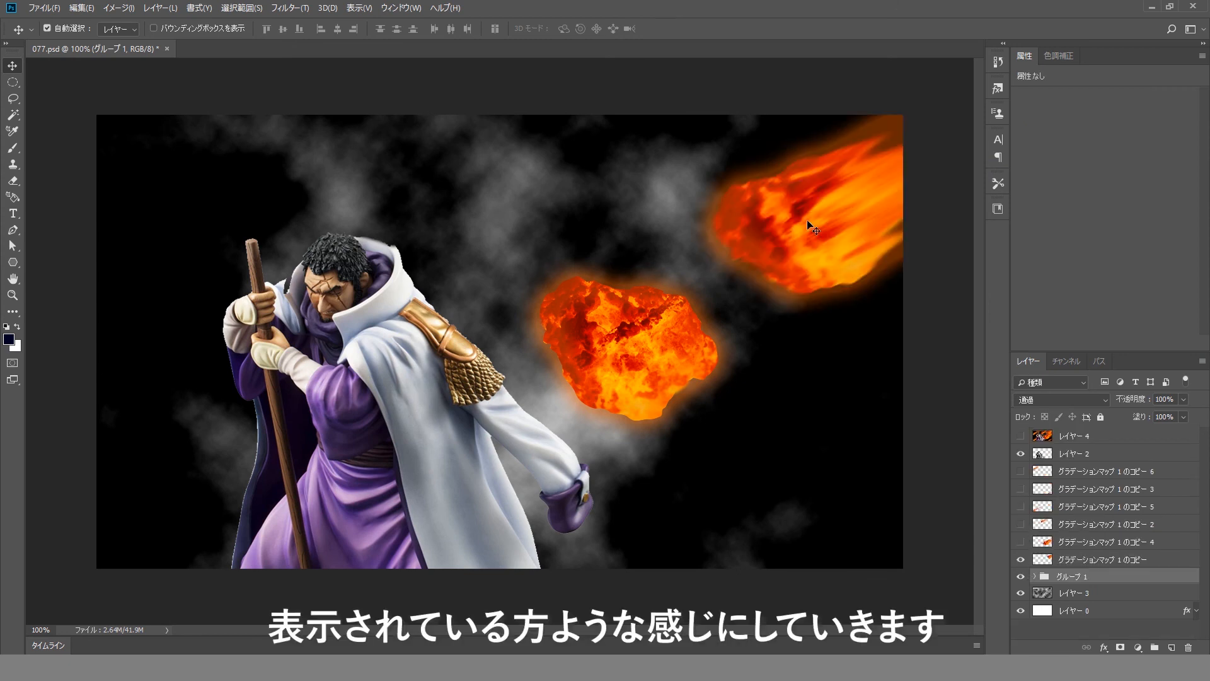
{"action": "left_click_drag", "start_coordinate": [810, 224], "coordinate": [584, 241]}
{"action": "left_click_drag", "start_coordinate": [632, 358], "coordinate": [653, 405]}
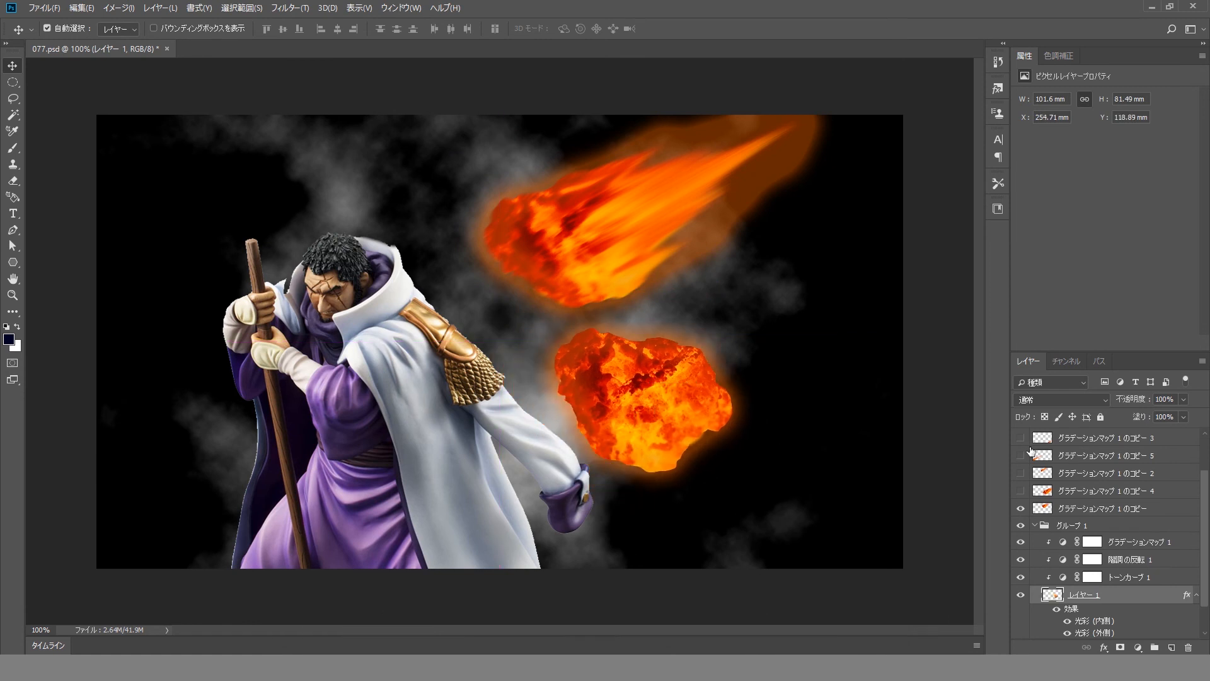
- Hide the figure layer レイヤー 2 and shift the meteors left to leave room for a tail
{"action": "scroll", "coordinate": [1109, 505], "scroll_direction": "up", "scroll_amount": 2}
{"action": "left_click", "coordinate": [1020, 453]}
{"action": "left_click_drag", "start_coordinate": [695, 438], "coordinate": [688, 438]}
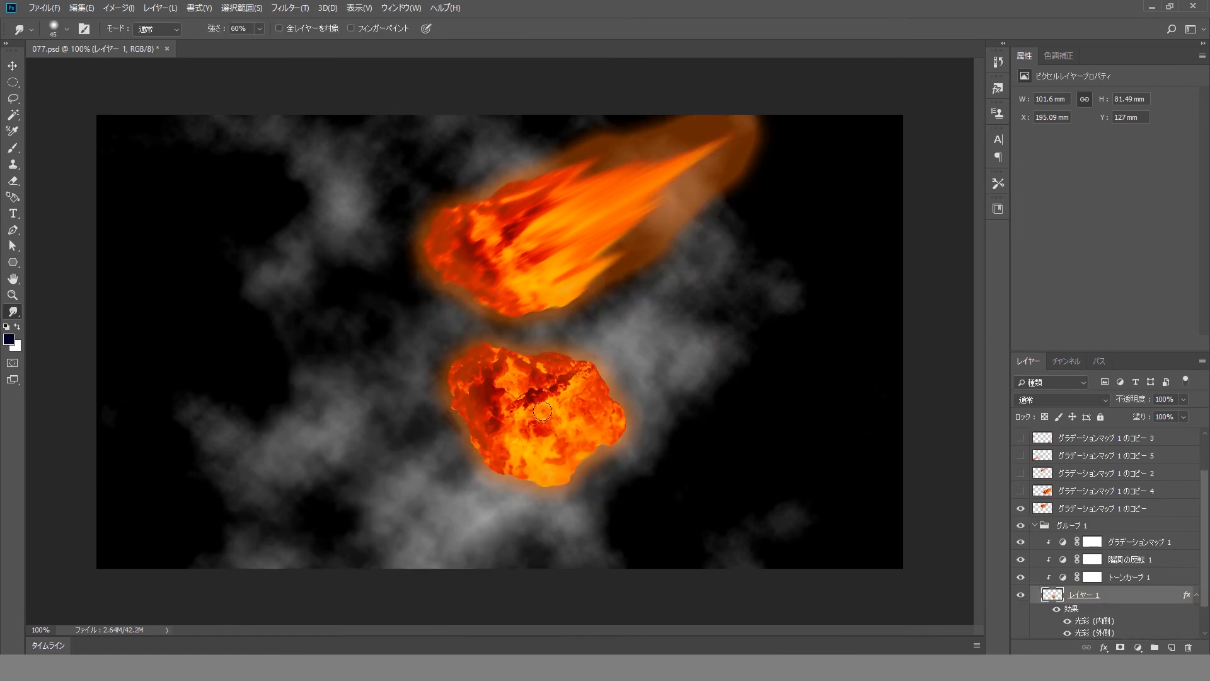
{"action": "left_click", "coordinate": [259, 28]}
{"action": "left_click_drag", "start_coordinate": [261, 43], "coordinate": [252, 43]}
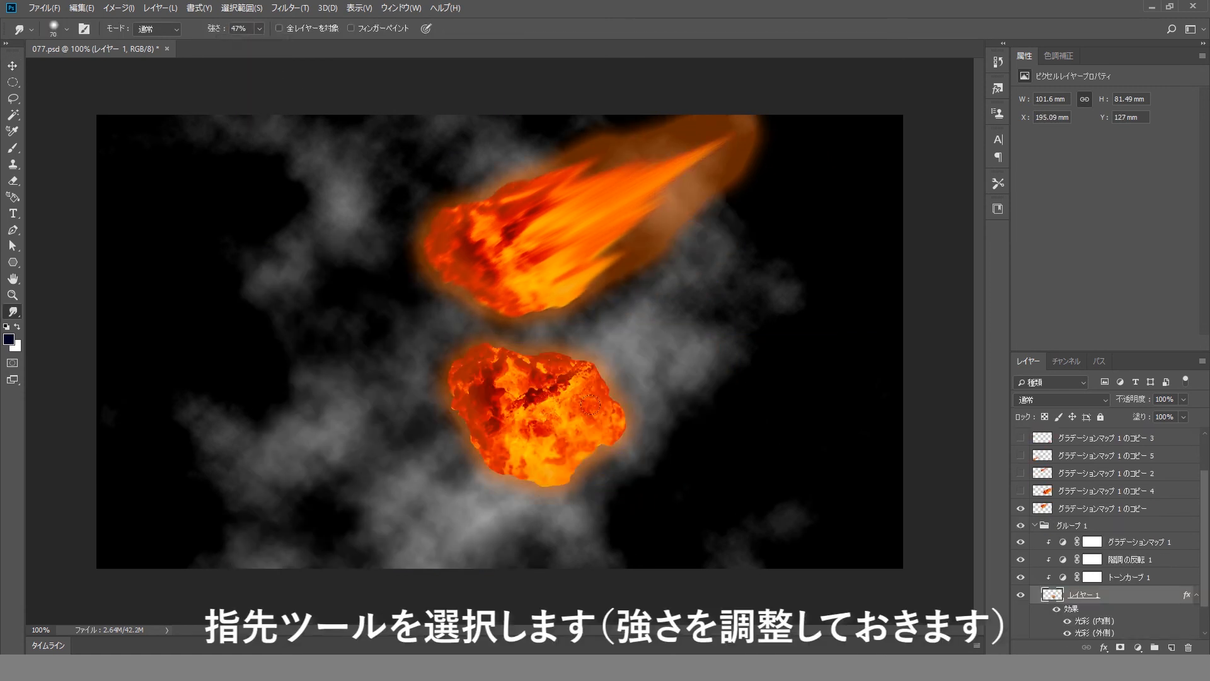
{"action": "left_click", "coordinate": [759, 411], "text": "shift"}
{"action": "key", "text": "ctrl+z"}
- Set the Smudge tool to 68% strength with a brush size of 50
{"action": "left_click", "coordinate": [259, 28]}
{"action": "left_click_drag", "start_coordinate": [259, 43], "coordinate": [271, 44]}
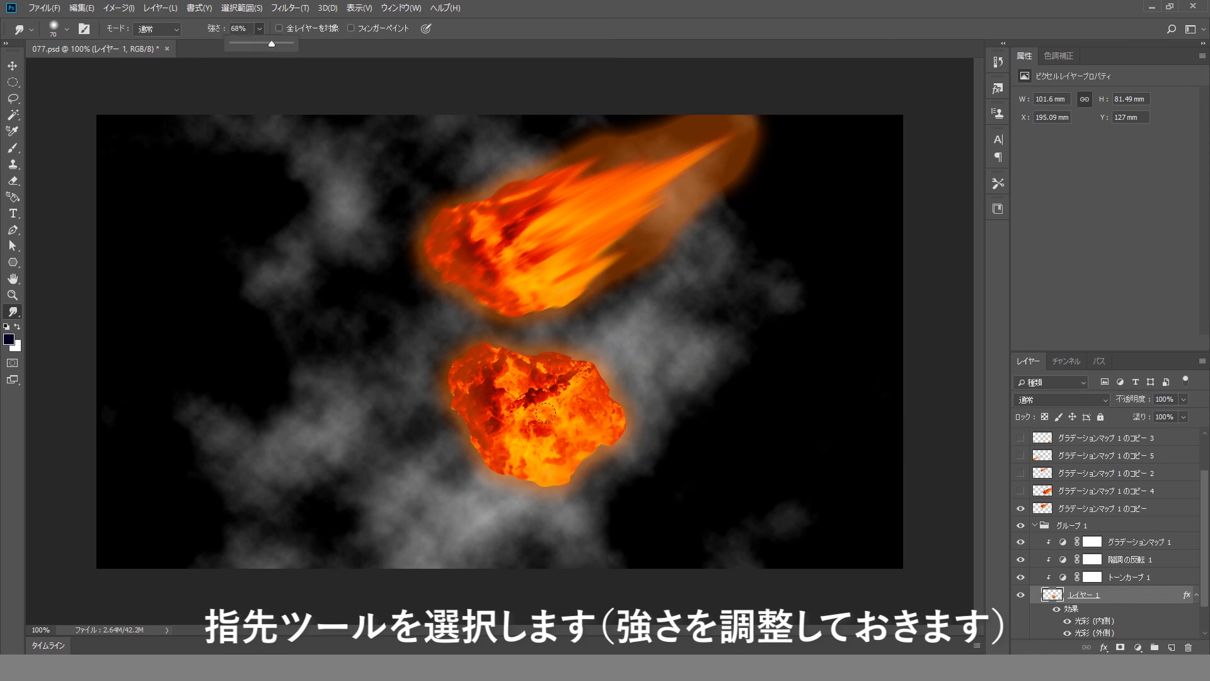
{"action": "key", "text": "bracketleft"}
{"action": "key", "text": "bracketleft"}
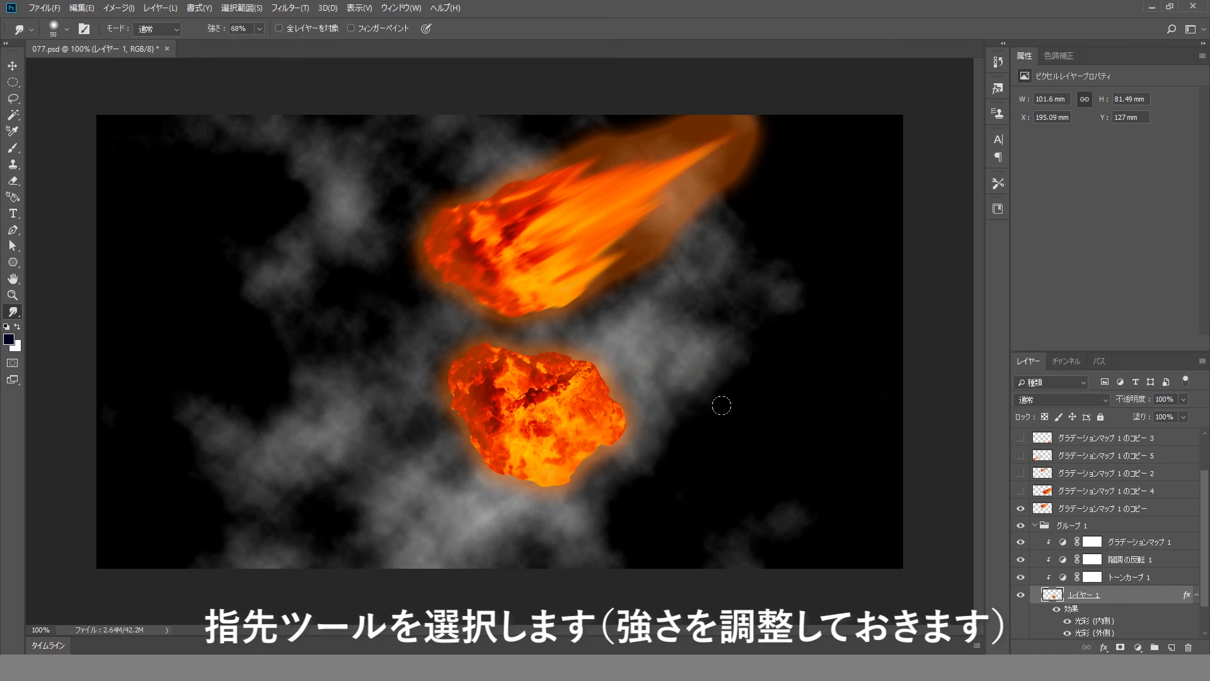
- Smear the lower meteor straight to the right with several parallel Smudge strokes, forming a tapering flame tail
{"action": "left_click", "coordinate": [766, 401], "text": "shift"}
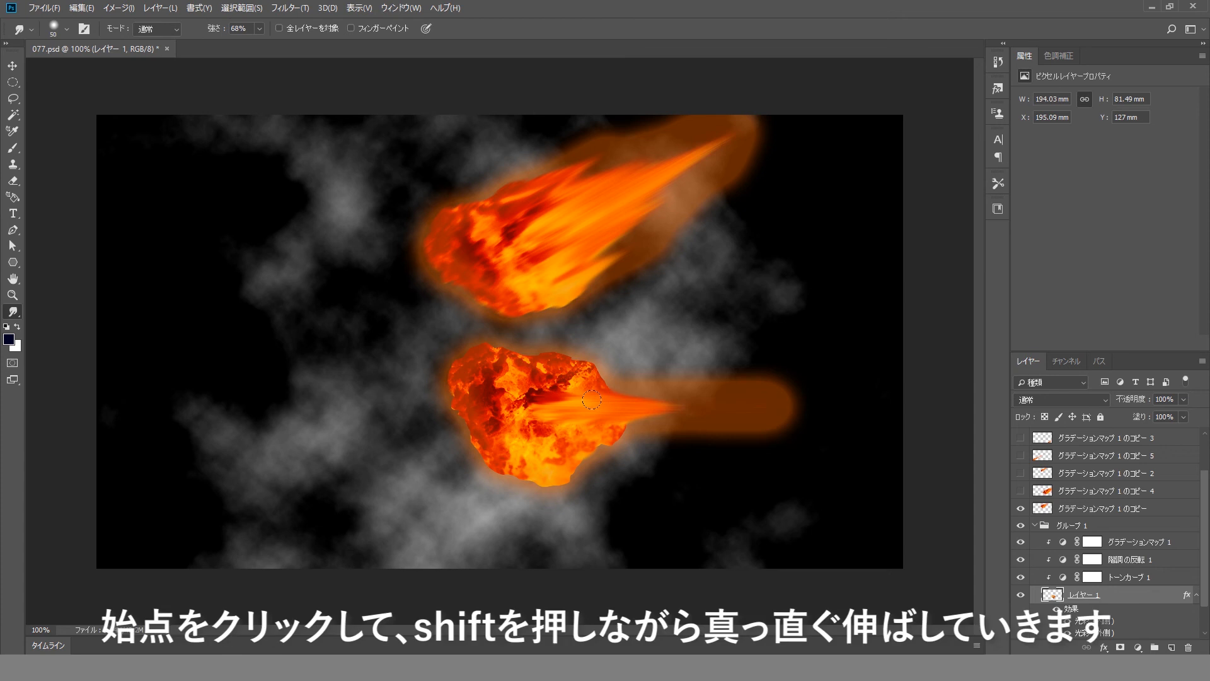
{"action": "left_click_drag", "start_coordinate": [625, 385], "coordinate": [701, 385]}
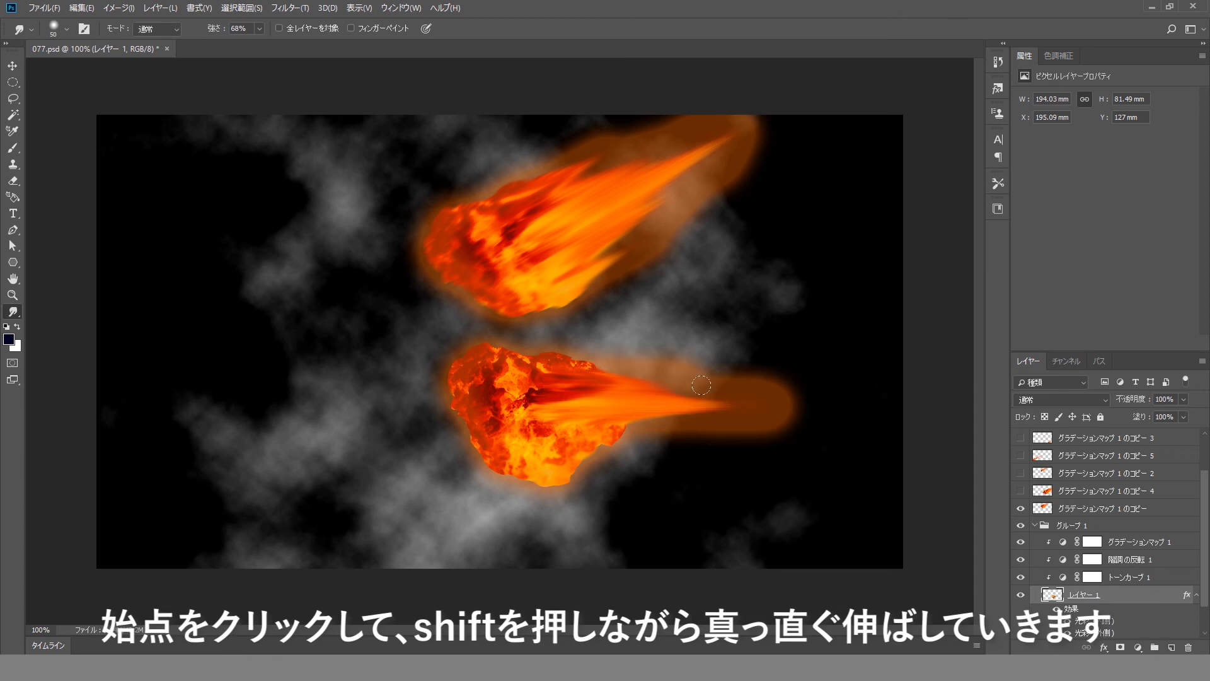
{"action": "left_click_drag", "start_coordinate": [555, 433], "coordinate": [673, 426]}
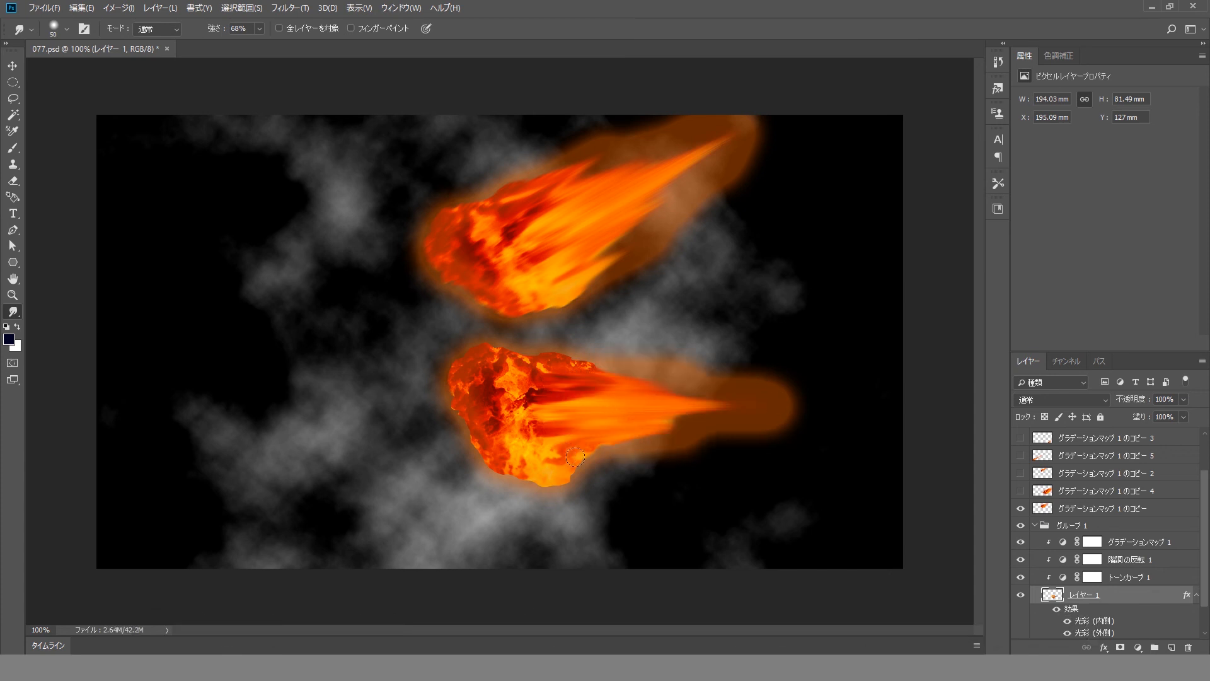
{"action": "left_click_drag", "start_coordinate": [555, 463], "coordinate": [637, 455]}
{"action": "left_click_drag", "start_coordinate": [566, 440], "coordinate": [650, 433]}
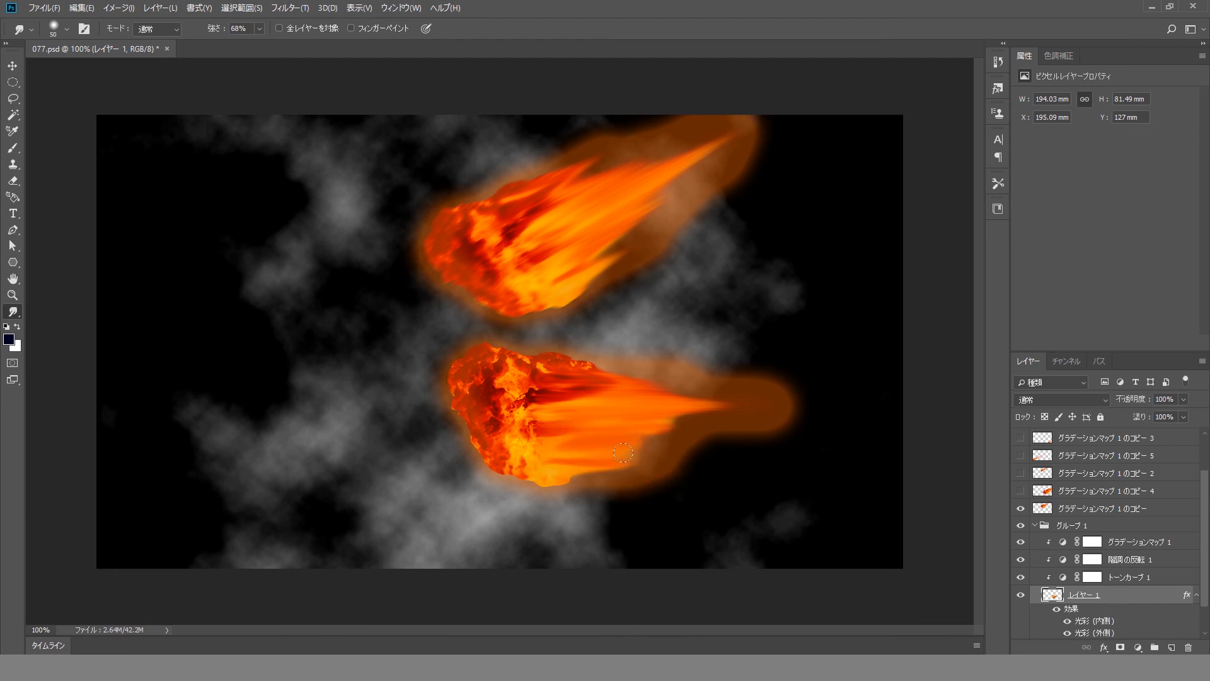
{"action": "mouse_move", "coordinate": [647, 440]}
{"action": "left_mouse_down"}
{"action": "mouse_move", "coordinate": [715, 445]}
{"action": "mouse_move", "coordinate": [635, 433]}
{"action": "mouse_move", "coordinate": [745, 442]}
{"action": "left_mouse_up"}
{"action": "key", "text": "ctrl+z"}
{"action": "mouse_move", "coordinate": [665, 426]}
{"action": "left_mouse_down"}
{"action": "mouse_move", "coordinate": [752, 428]}
{"action": "mouse_move", "coordinate": [668, 412]}
{"action": "mouse_move", "coordinate": [773, 423]}
{"action": "mouse_move", "coordinate": [748, 430]}
{"action": "left_mouse_up"}
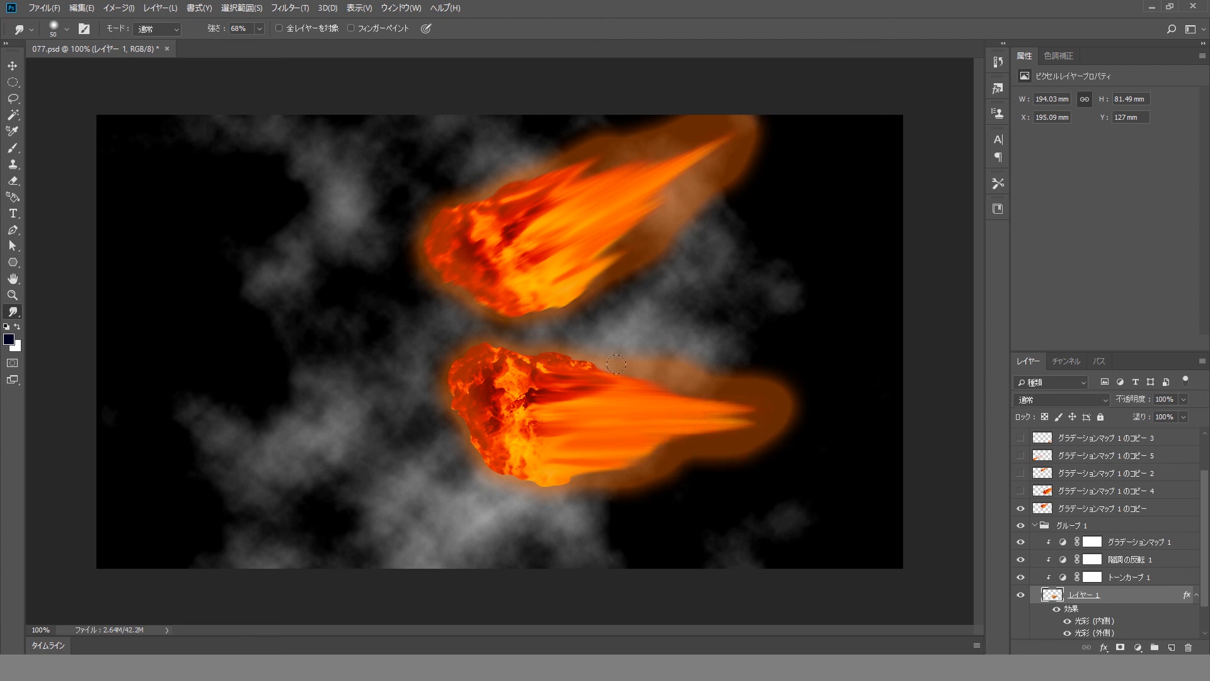
- Move the smudged meteor slightly down and apply a Motion Blur with angle 0° and distance 3 pixels
{"action": "left_click", "coordinate": [12, 66]}
{"action": "left_click_drag", "start_coordinate": [537, 435], "coordinate": [538, 456]}
{"action": "left_click", "coordinate": [288, 7]}
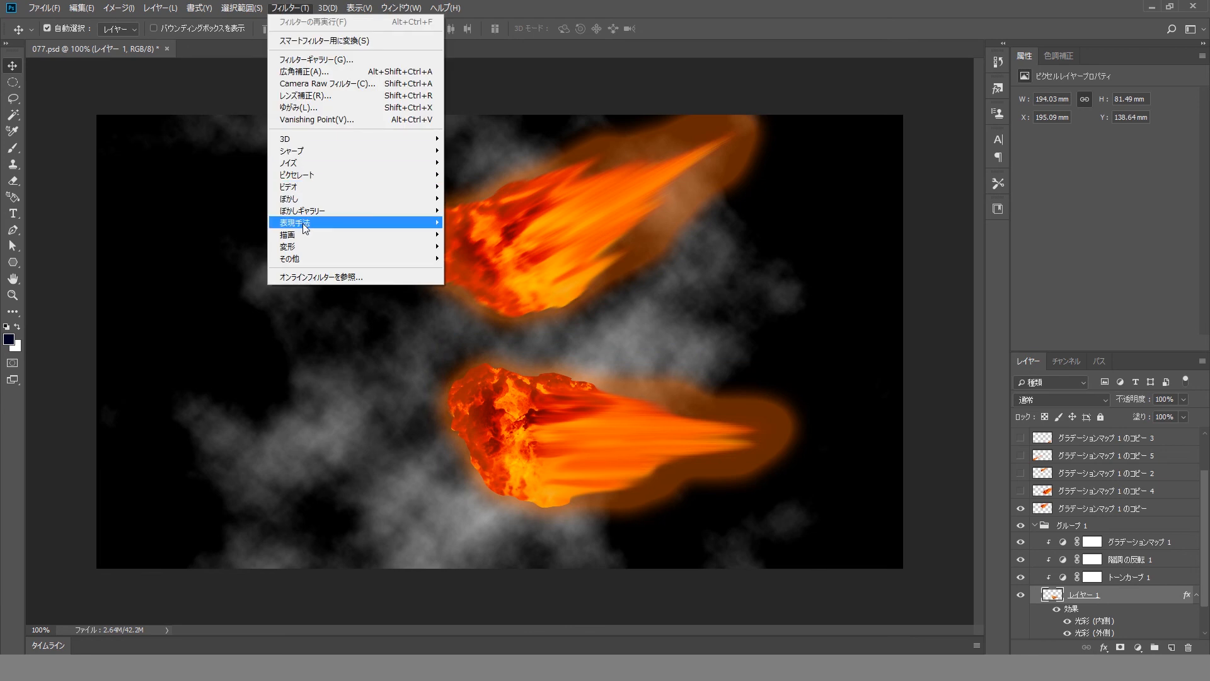
{"action": "mouse_move", "coordinate": [303, 223]}
{"action": "mouse_move", "coordinate": [406, 200]}
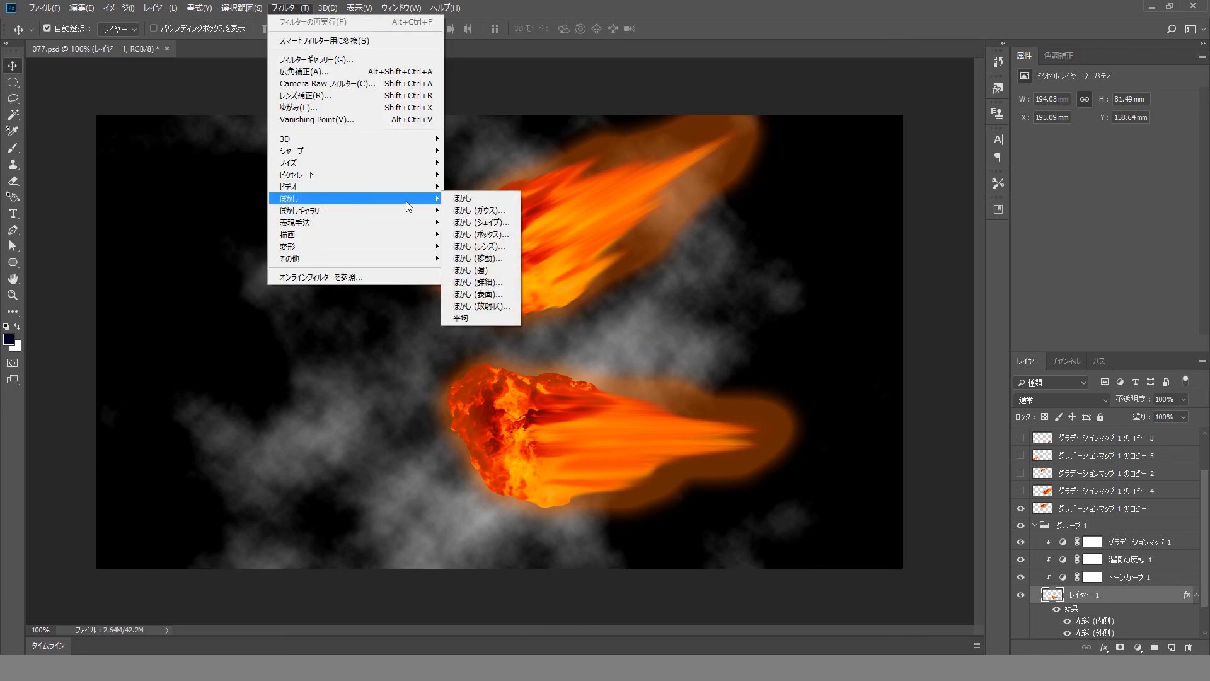
{"action": "left_click", "coordinate": [490, 259]}
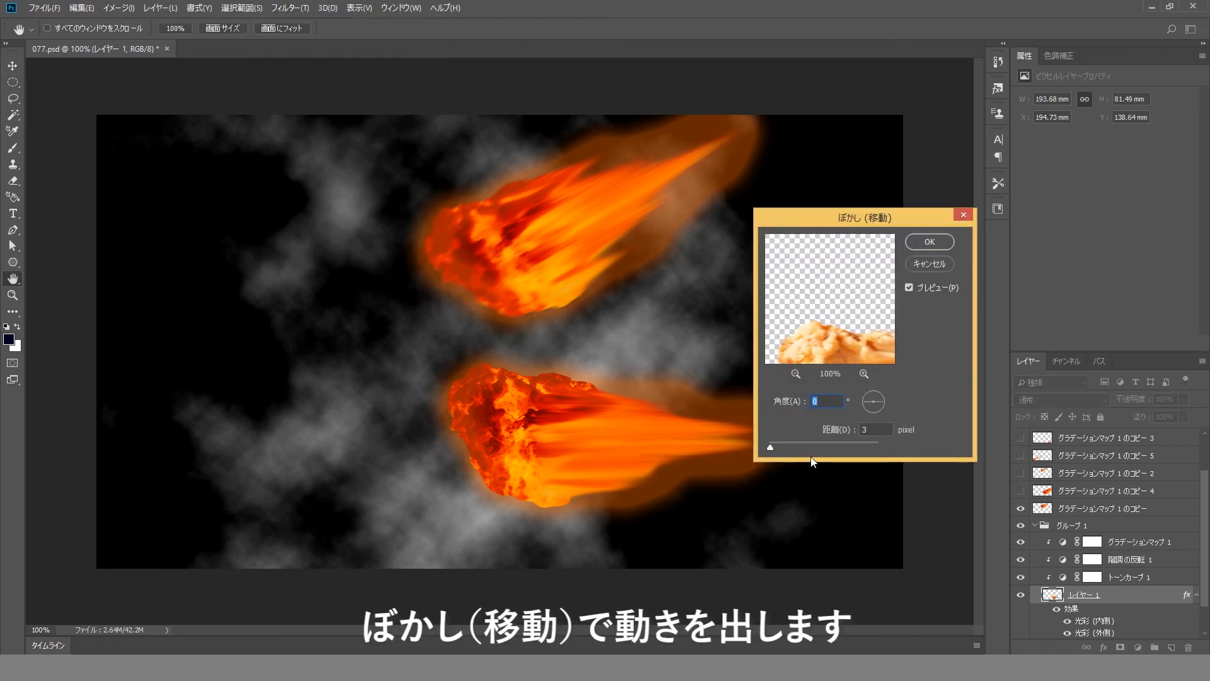
{"action": "left_click", "coordinate": [774, 447]}
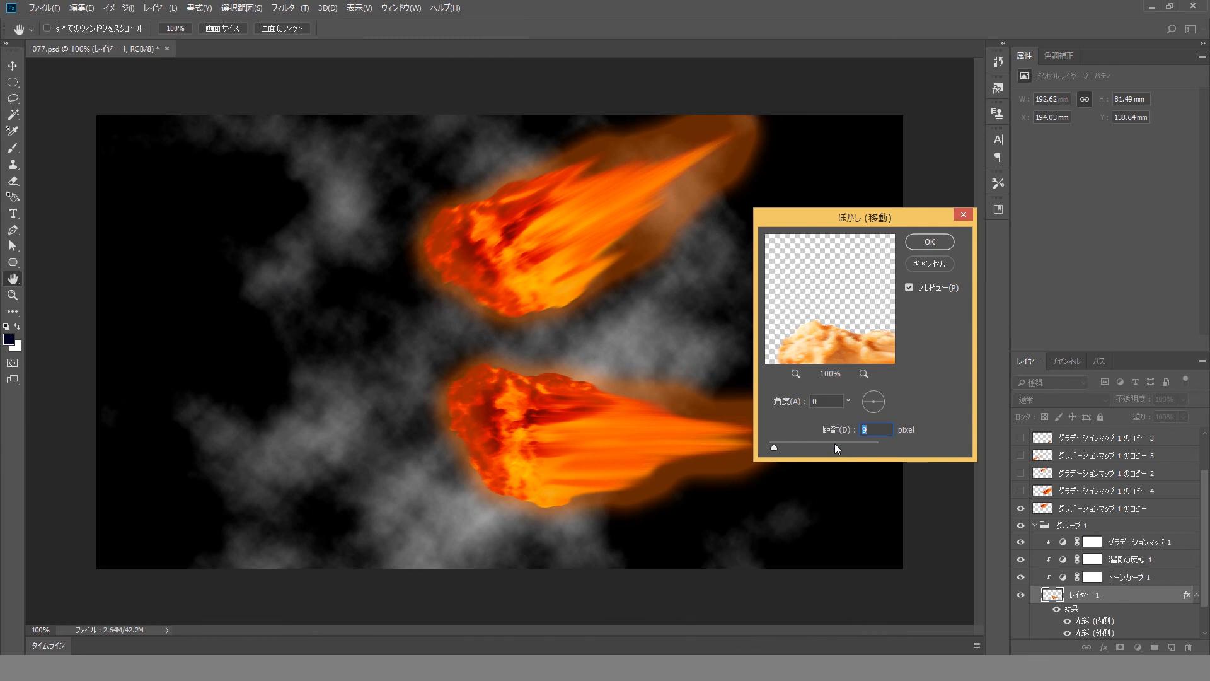
{"action": "type", "text": "3"}
{"action": "left_click", "coordinate": [950, 242]}
- Apply a Radial Blur to the smudged meteor with amount 5 and the Zoom method
{"action": "left_click", "coordinate": [285, 8]}
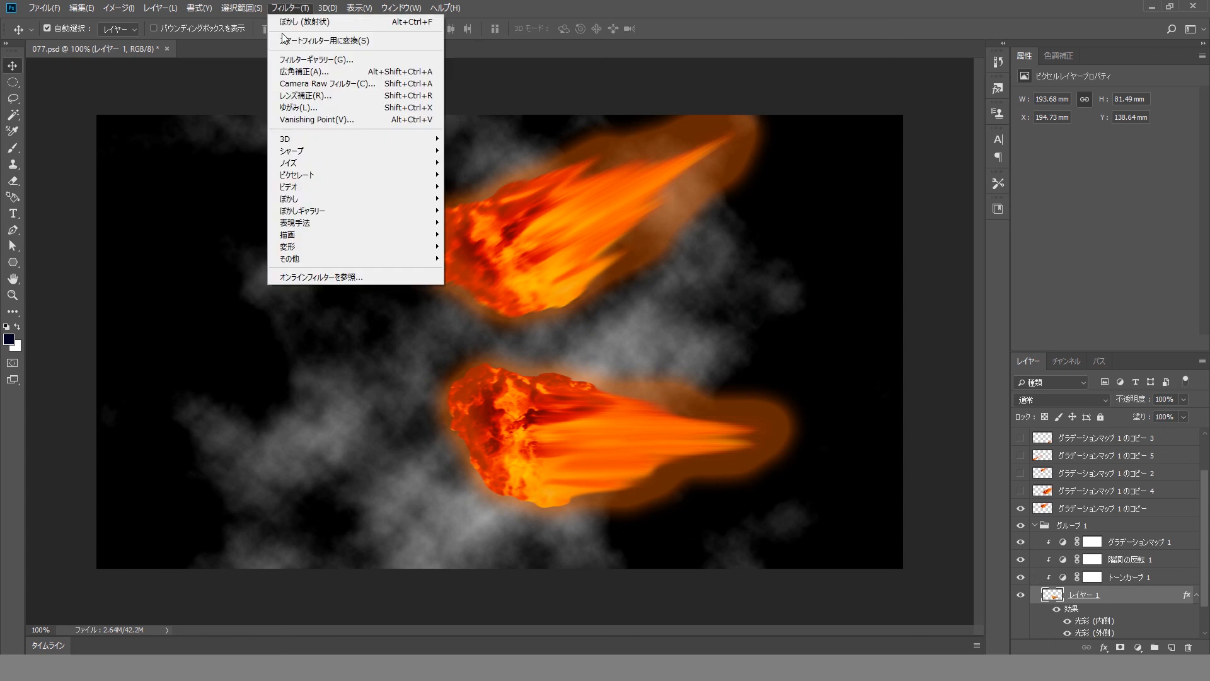
{"action": "mouse_move", "coordinate": [353, 199]}
{"action": "left_click", "coordinate": [482, 306]}
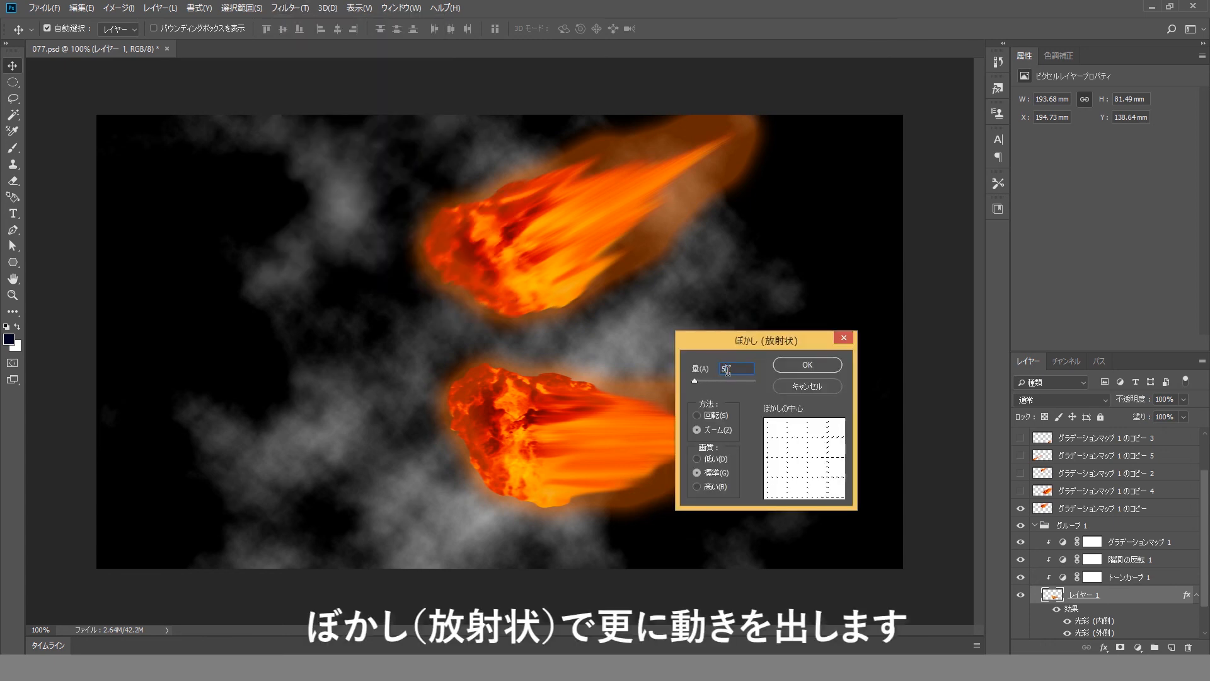
{"action": "type", "text": "5"}
{"action": "left_click", "coordinate": [794, 365]}
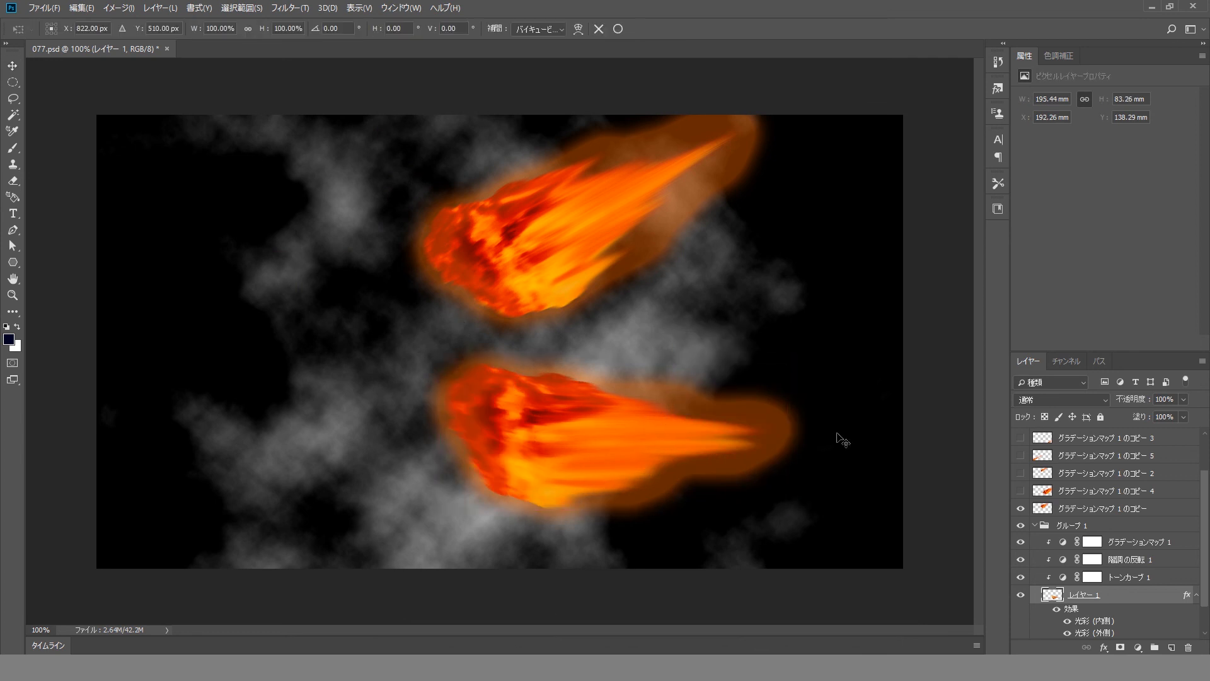
- Rotate the blurred meteor so its tail points up and to the right, and move it down and left
{"action": "key", "text": "ctrl+t"}
{"action": "left_click_drag", "start_coordinate": [811, 424], "coordinate": [764, 298]}
{"action": "left_click_drag", "start_coordinate": [586, 397], "coordinate": [532, 475]}
{"action": "key", "text": "Return"}
- Try distorting the duplicated meteor into a slimmer shape and moving it to the canvas's lower-right area, and undo the transform
{"action": "left_click", "coordinate": [119, 8]}
{"action": "mouse_move", "coordinate": [80, 8]}
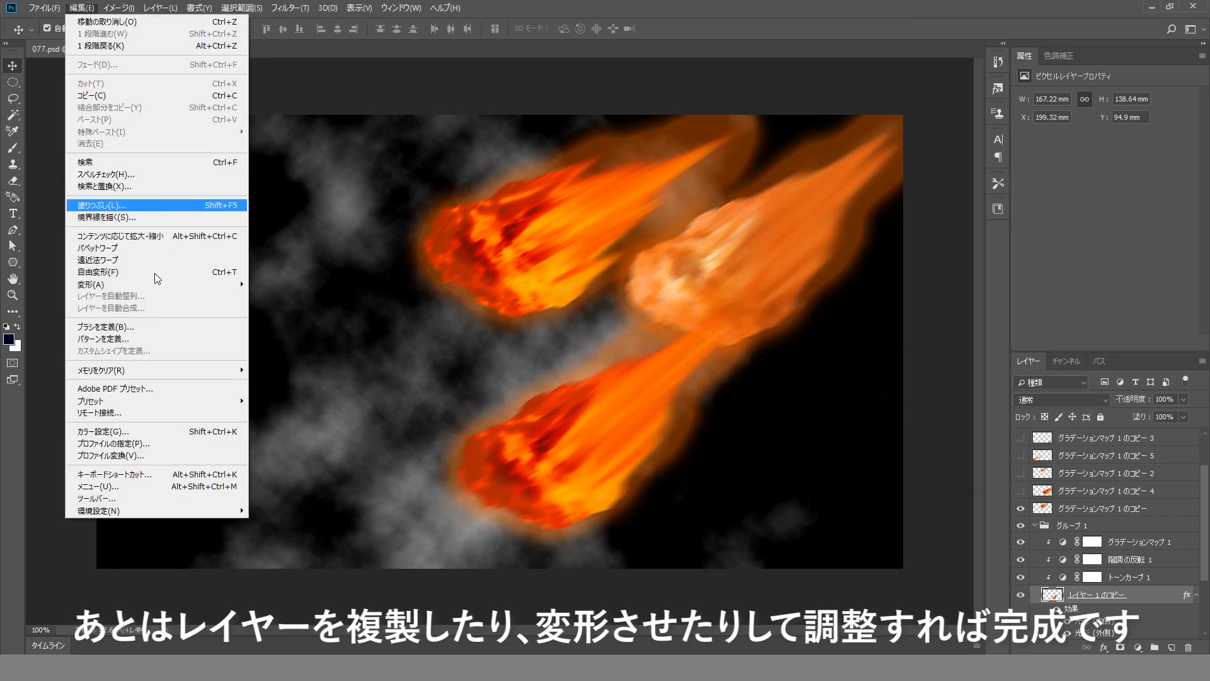
{"action": "mouse_move", "coordinate": [151, 284]}
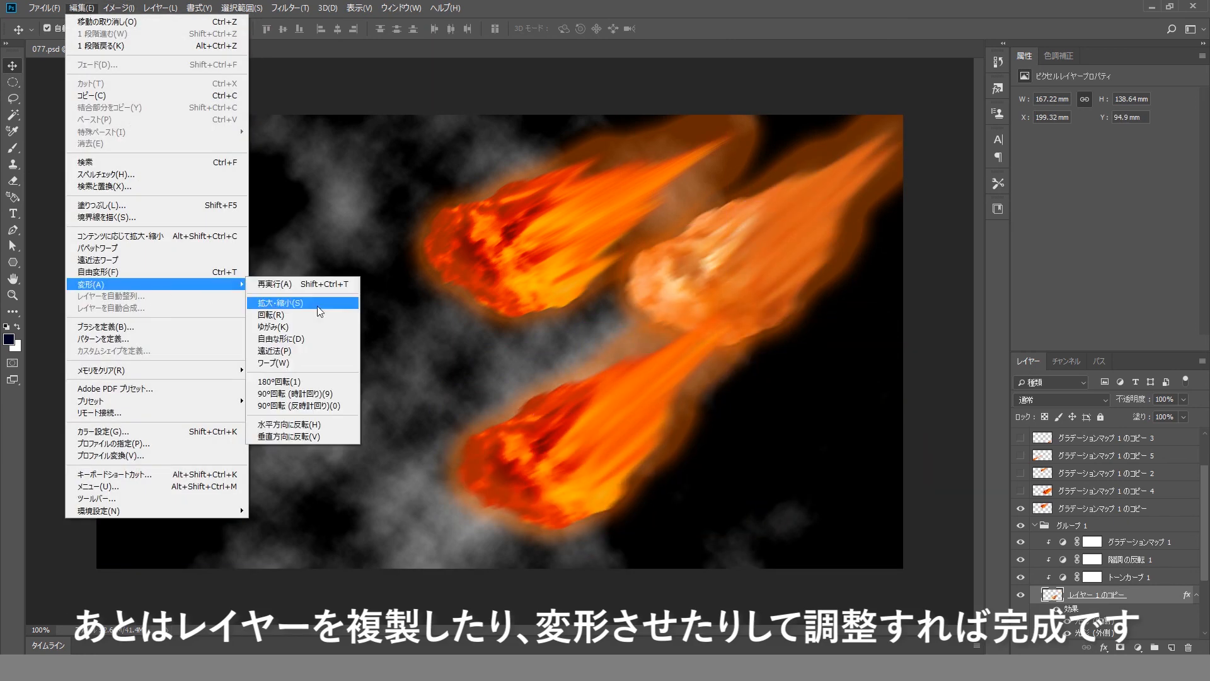
{"action": "left_click", "coordinate": [323, 337]}
{"action": "left_click_drag", "start_coordinate": [750, 531], "coordinate": [657, 467]}
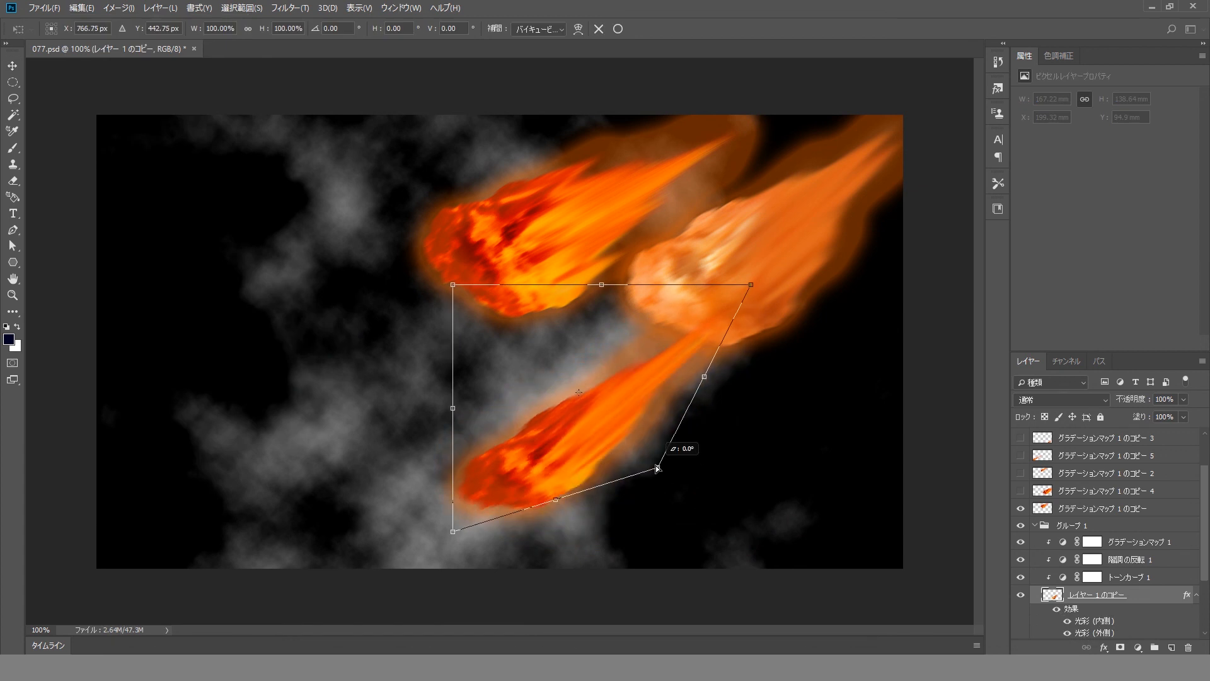
{"action": "left_click_drag", "start_coordinate": [575, 454], "coordinate": [827, 461]}
{"action": "key", "text": "Return"}
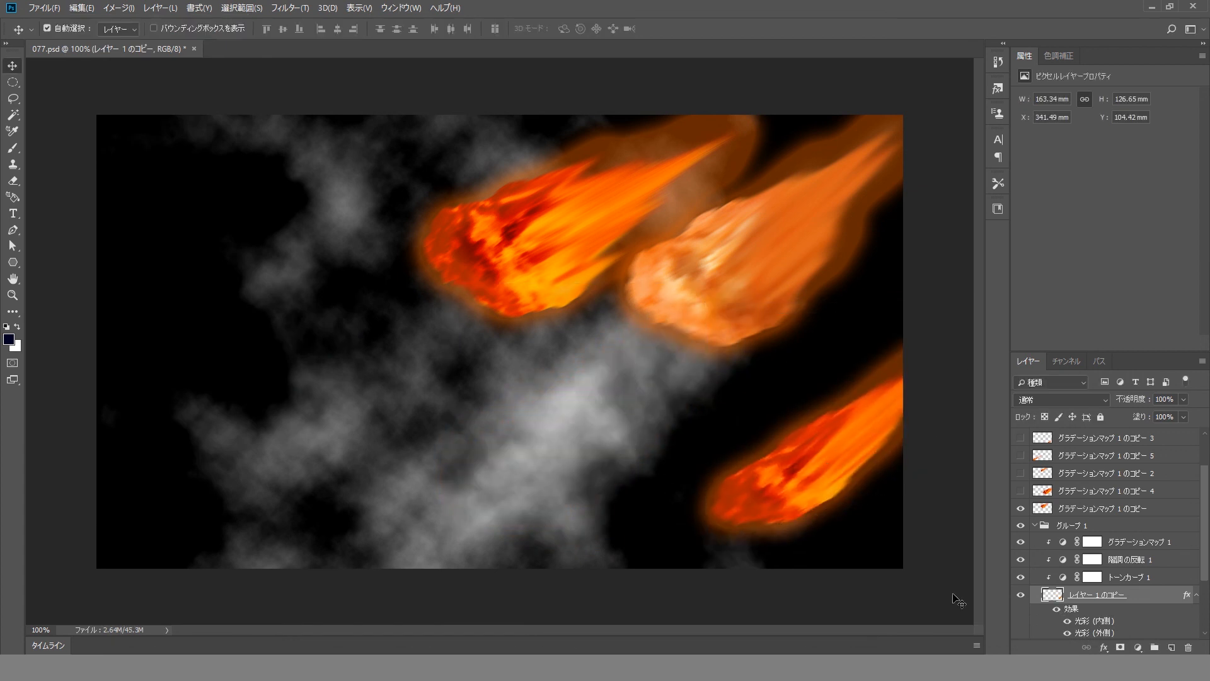
{"action": "key", "text": "ctrl+z"}
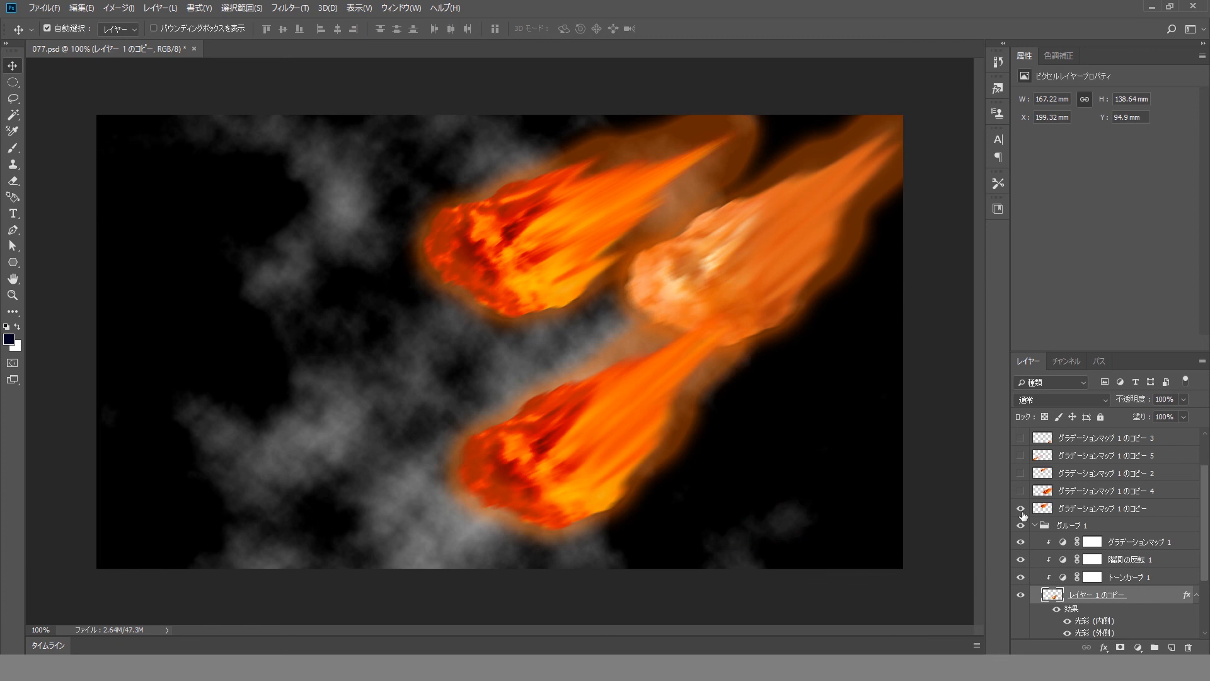
- Hide the working group グループ 1 and show all the finished meteor copy layers together with the figure layer レイヤー 2
{"action": "left_click_drag", "start_coordinate": [1020, 525], "coordinate": [1016, 578]}
{"action": "left_click_drag", "start_coordinate": [1021, 491], "coordinate": [1021, 434]}
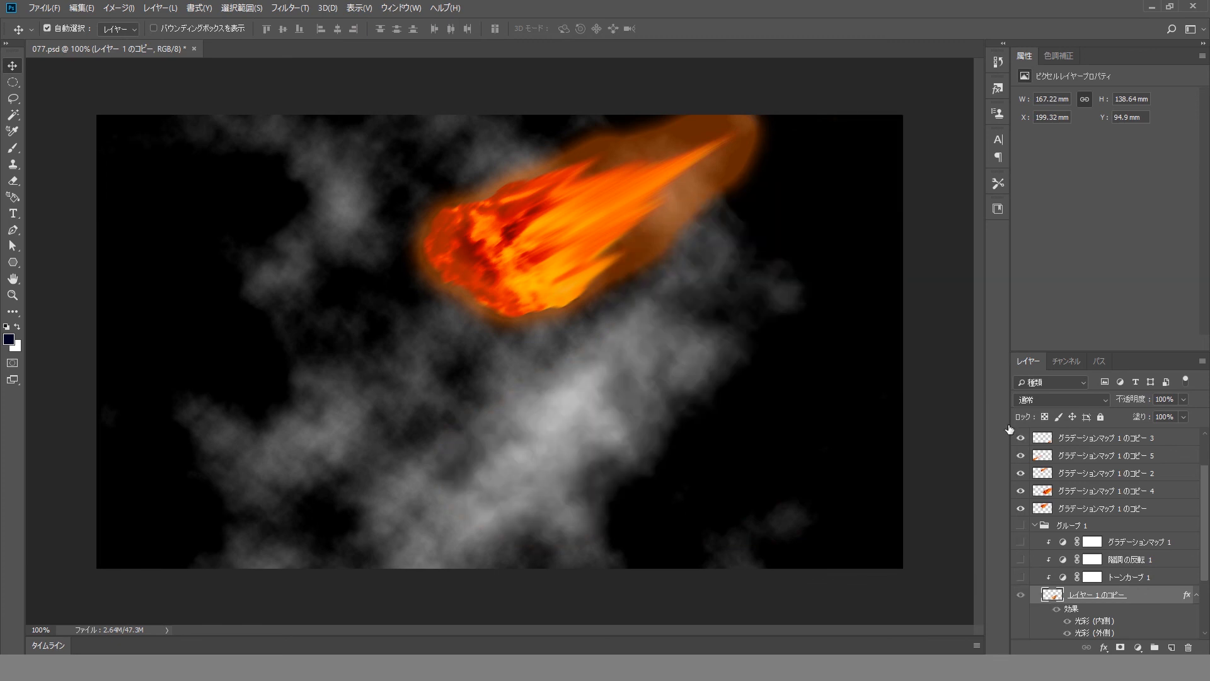
{"action": "scroll", "coordinate": [1039, 483], "scroll_direction": "up", "scroll_amount": 2}
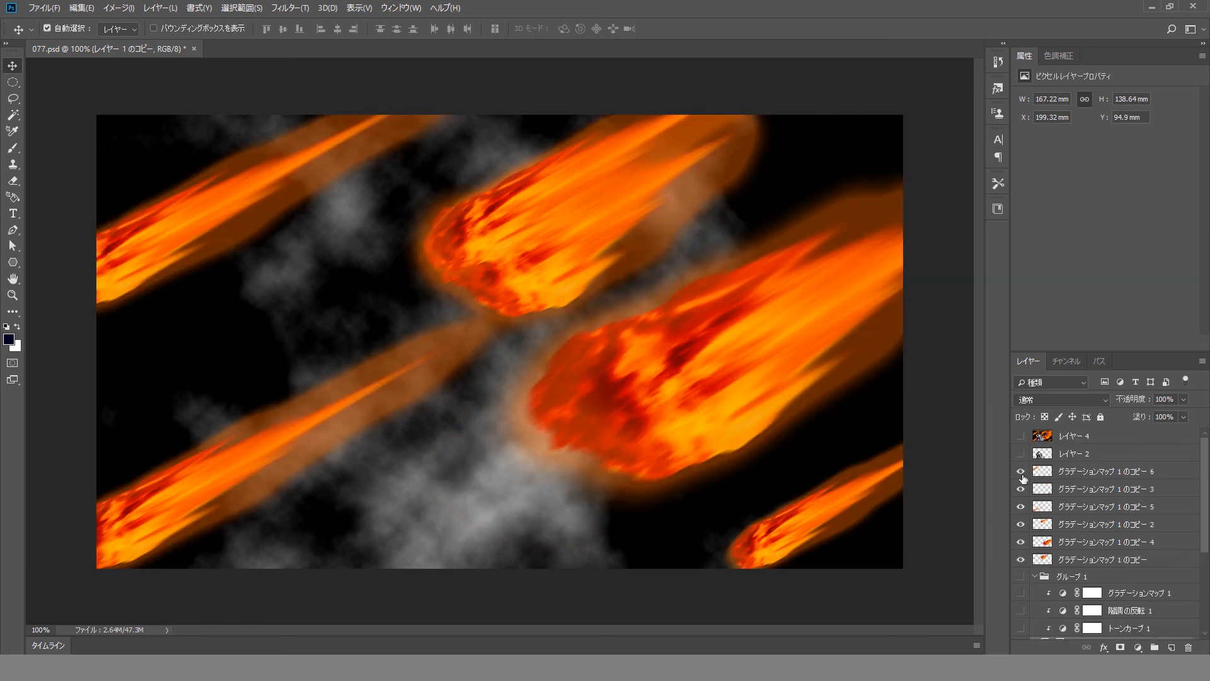
{"action": "left_click", "coordinate": [1020, 453]}
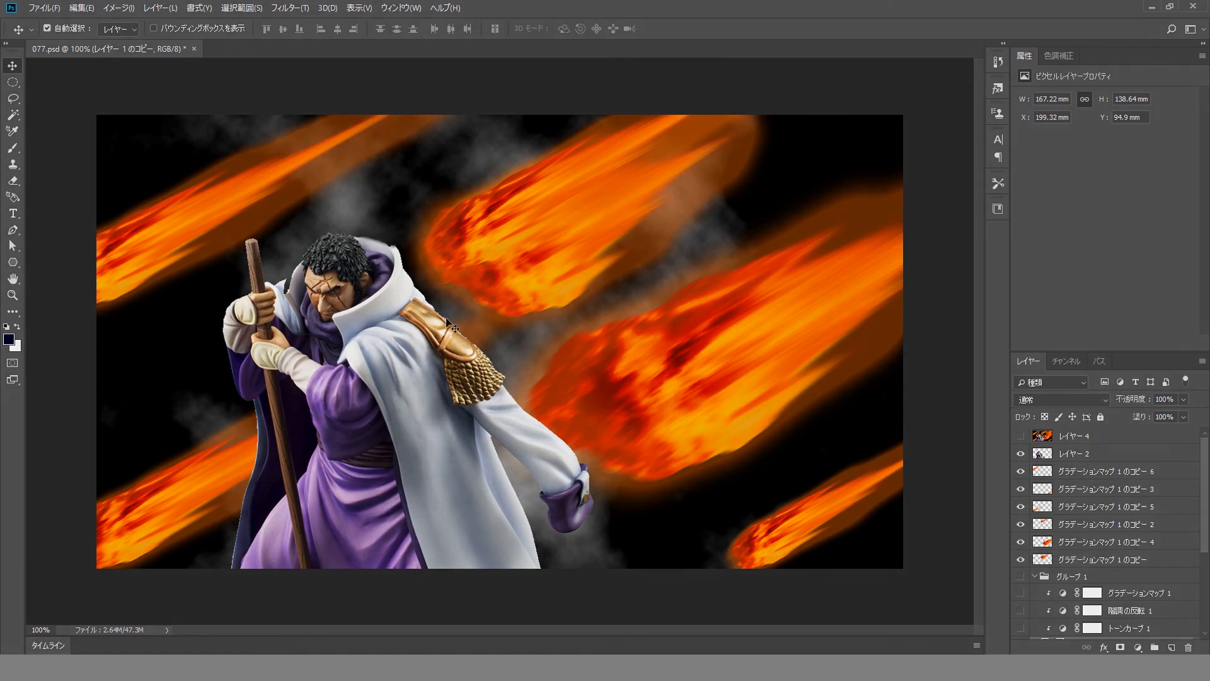